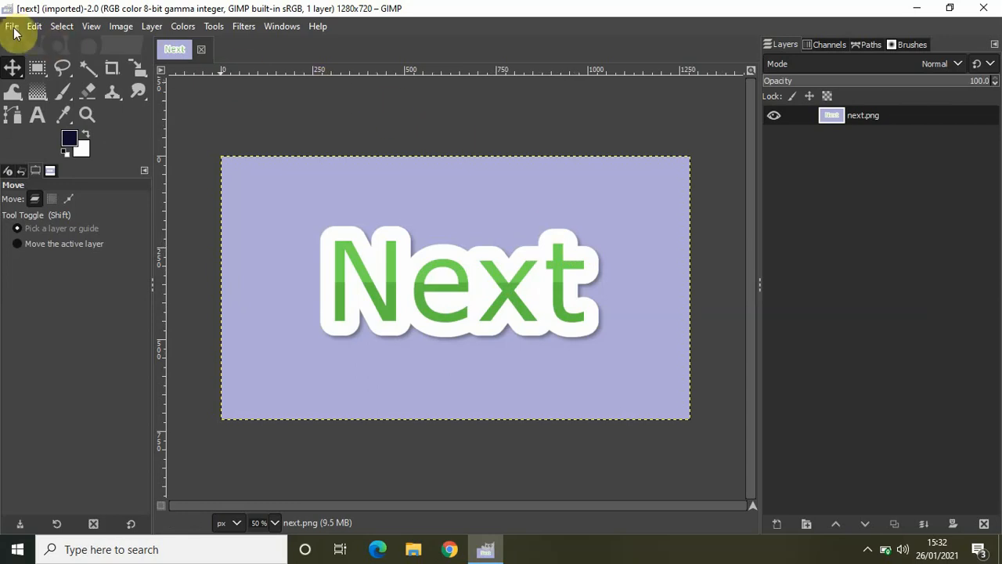
Create a new 1280 × 720 px image filled with transparency
left_click(10, 29)
left_click(28, 44)
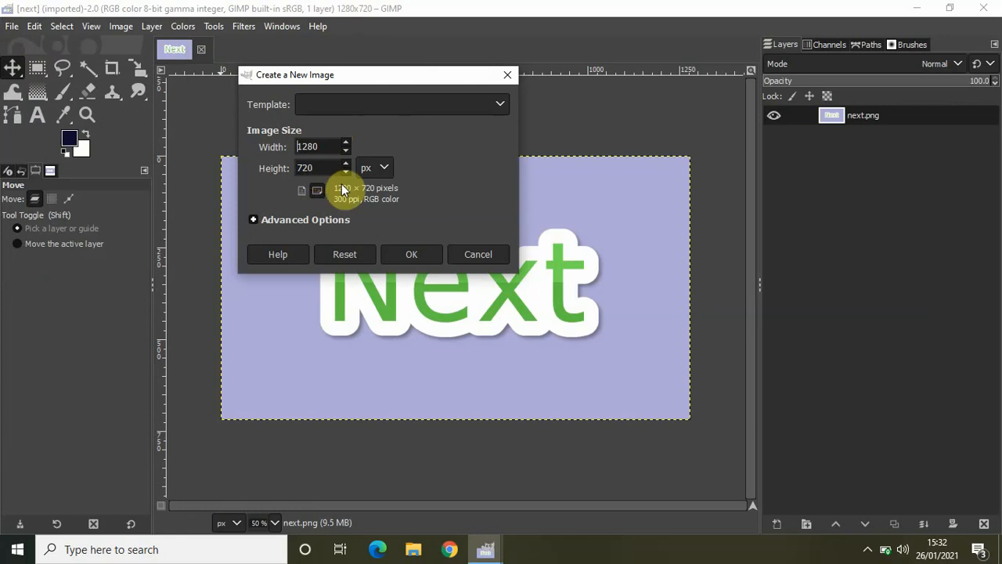
left_click(317, 222)
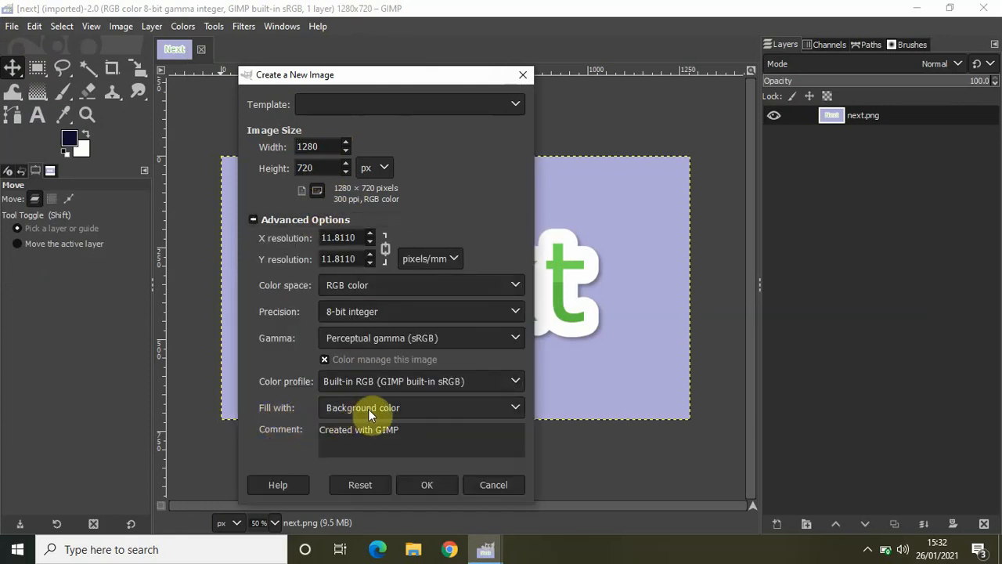
left_click(368, 408)
left_click(369, 480)
left_click(421, 486)
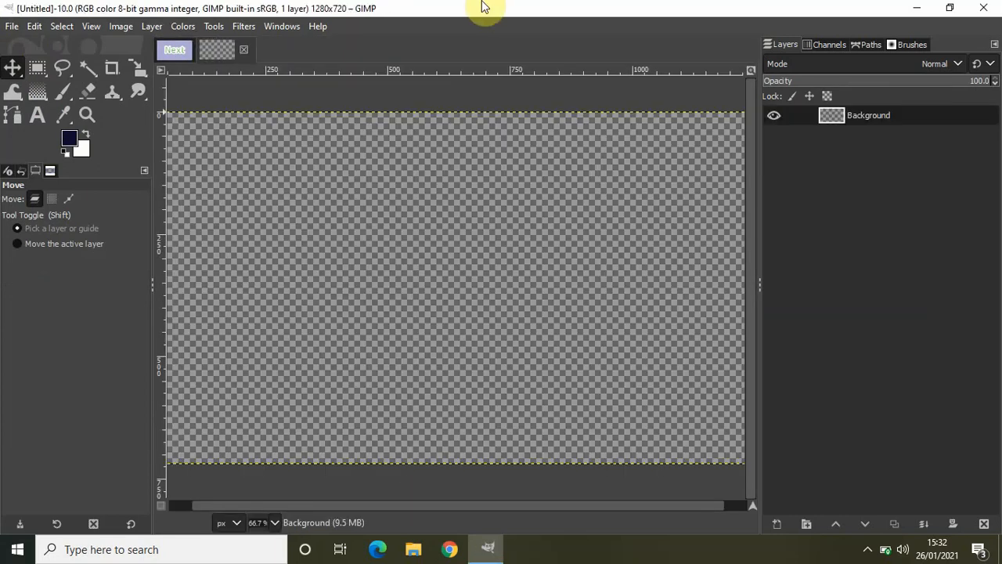
key("minus")
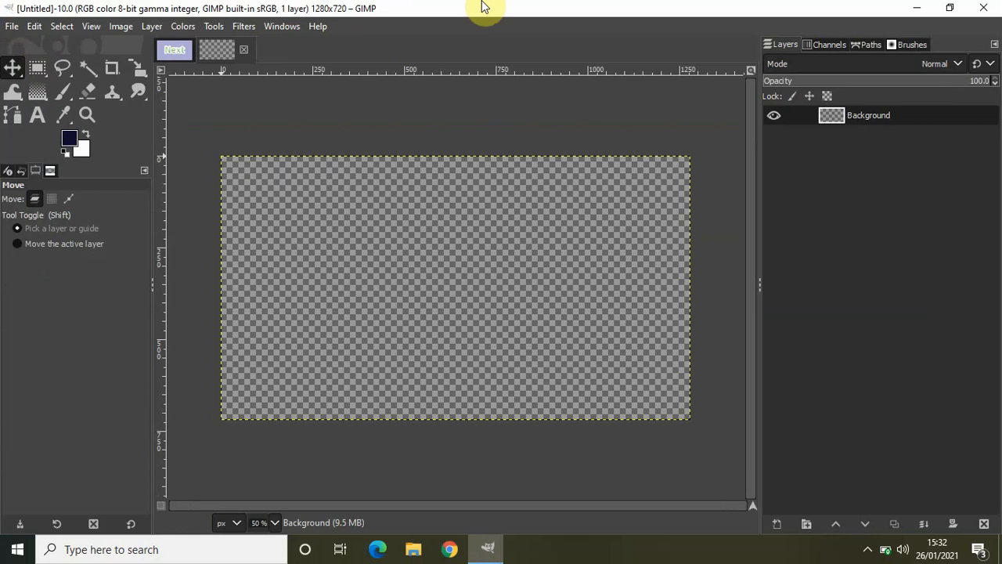
Set the foreground color to adabd8 to match the background of the finished next.png example
left_click(175, 50)
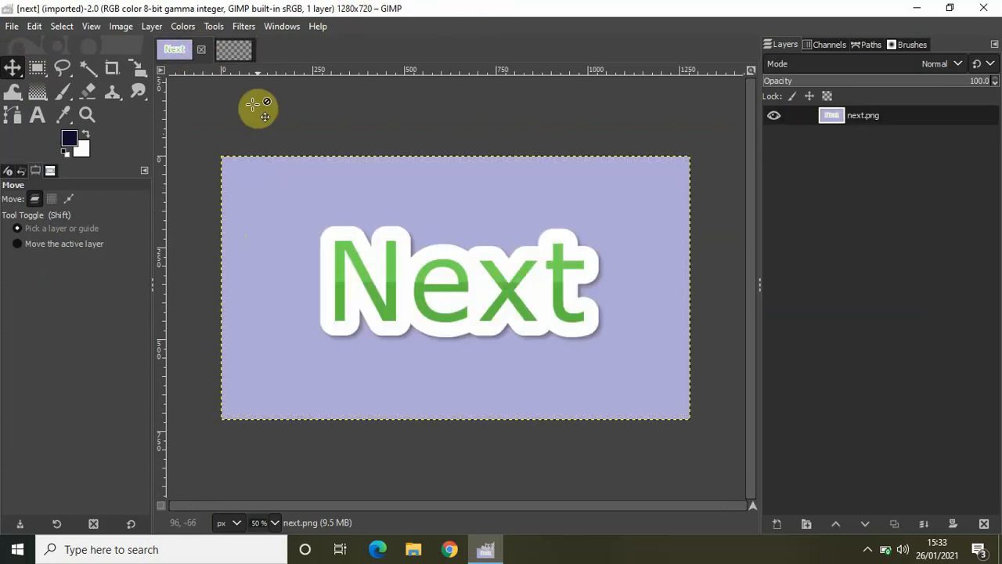
left_click(69, 138)
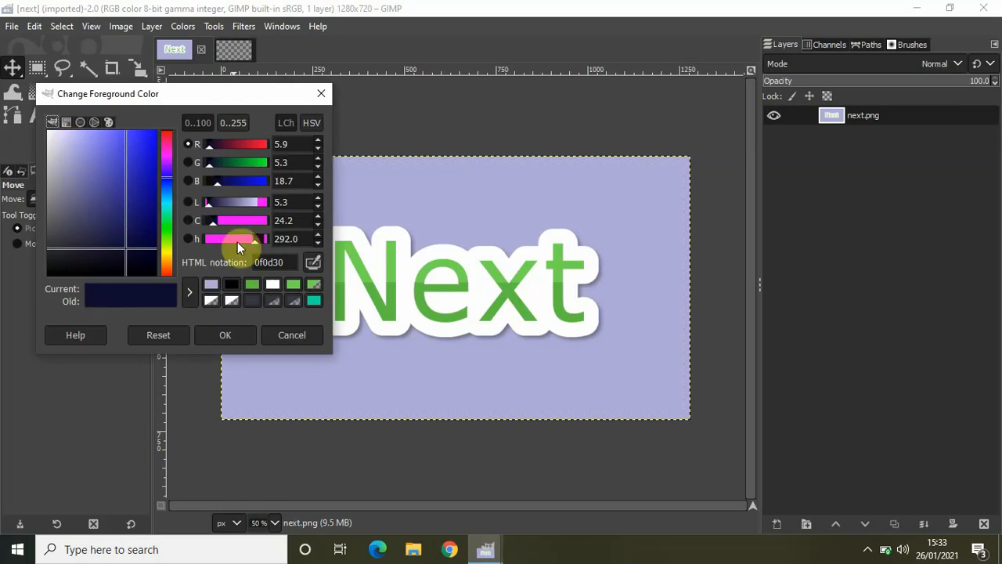
left_click(288, 264)
double_click(288, 264)
key("BackSpace")
type("ada")
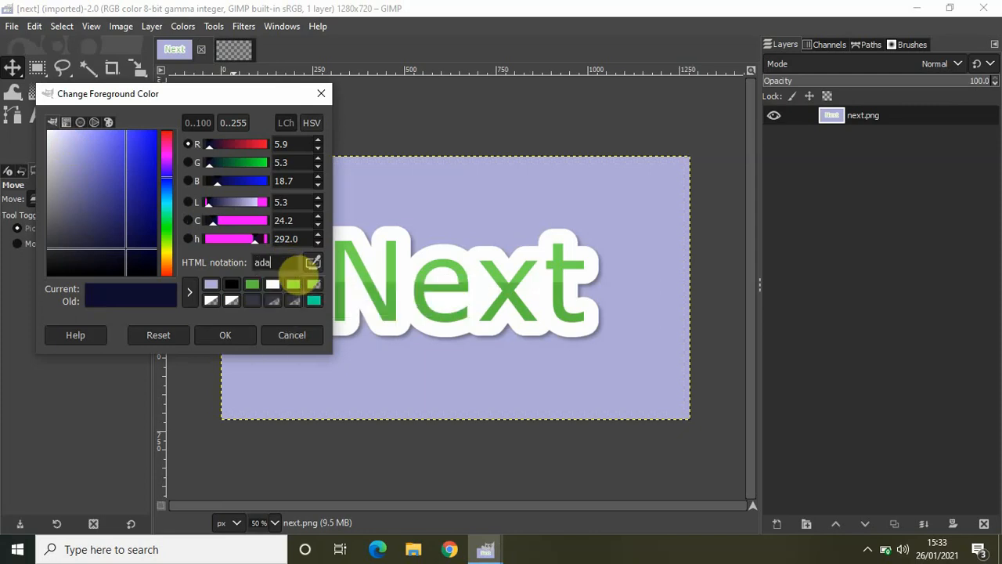
type("bd8")
left_click(217, 341)
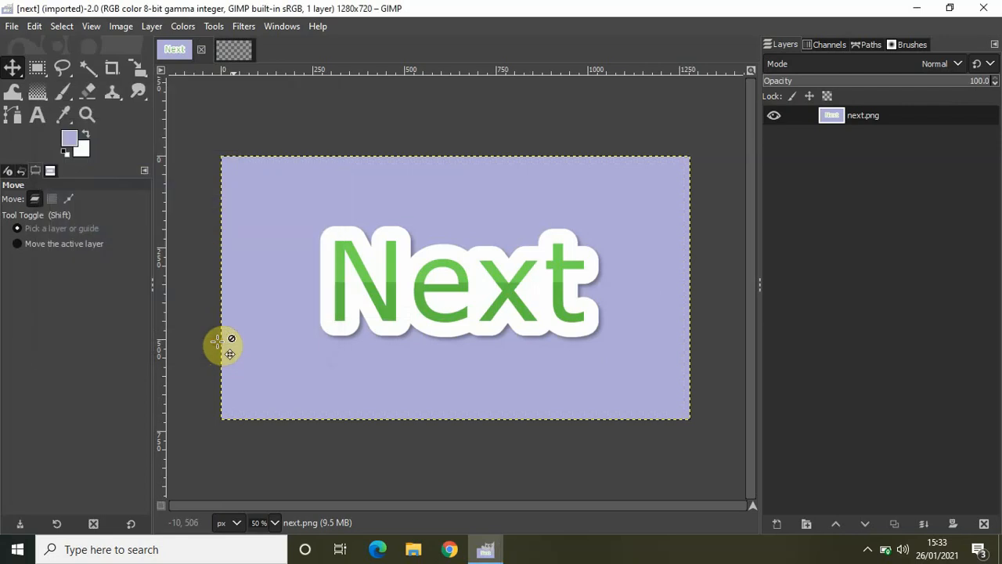
Fill the Background layer of the new untitled image with the foreground color
left_click(234, 51)
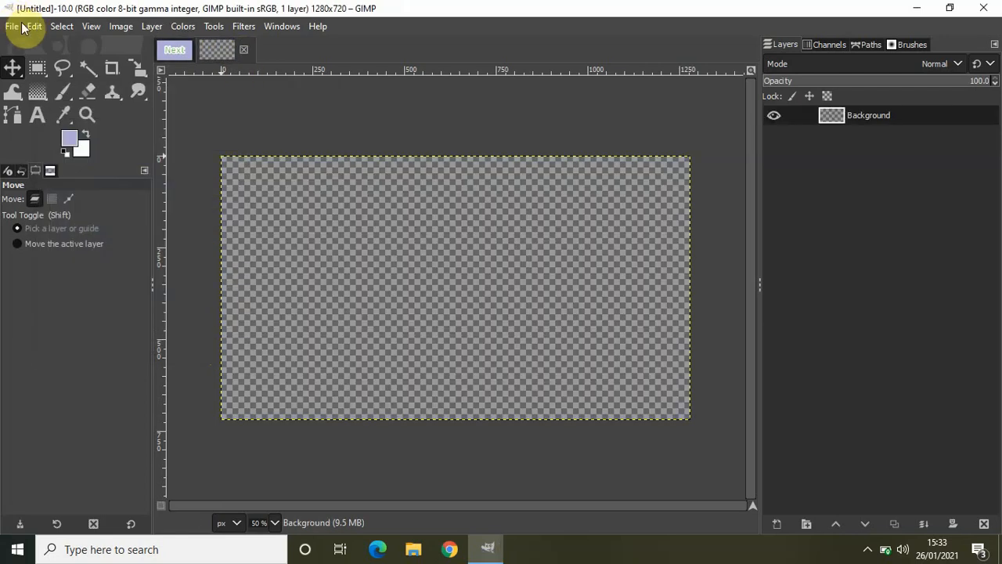
left_click(35, 26)
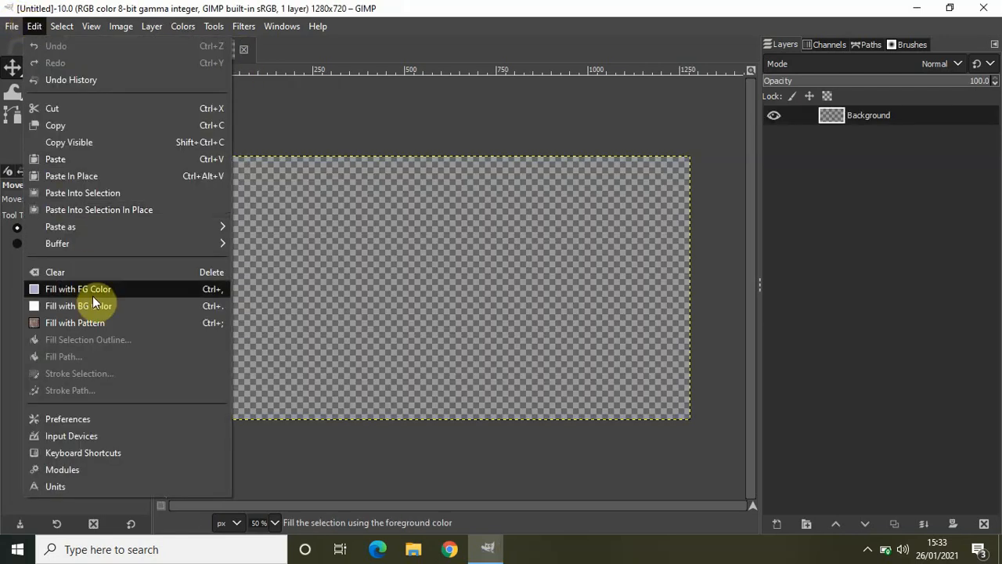
left_click(108, 289)
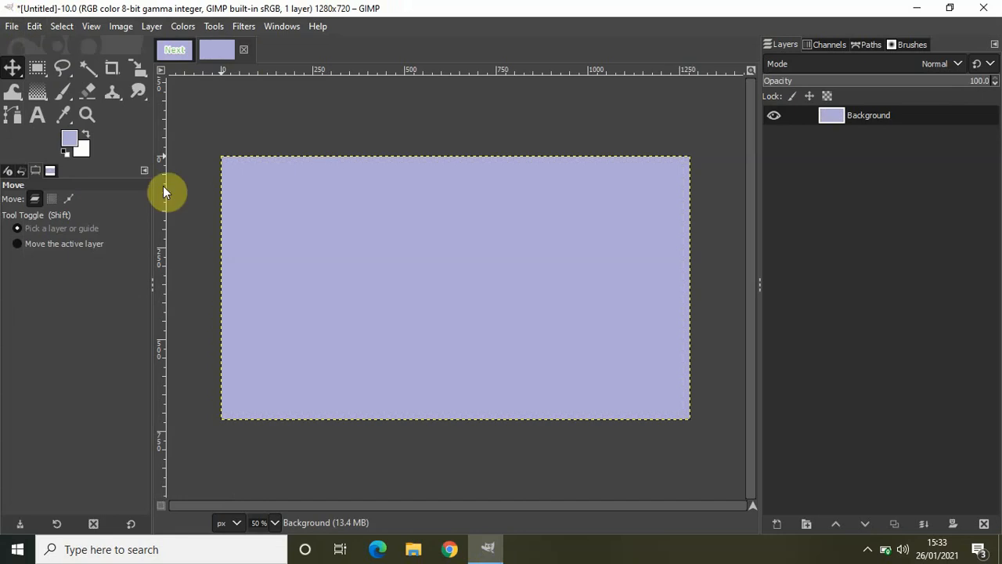
Add the text "Next" in a text box spanning nearly the full width of the canvas's middle
left_click(36, 115)
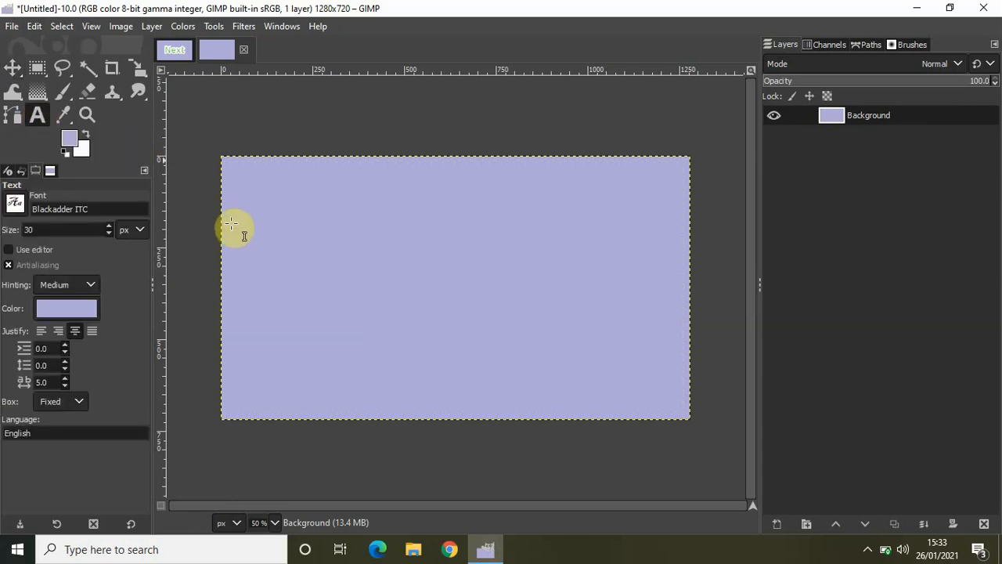
left_click_drag(229, 219, 282, 249)
left_click_drag(337, 265, 678, 321)
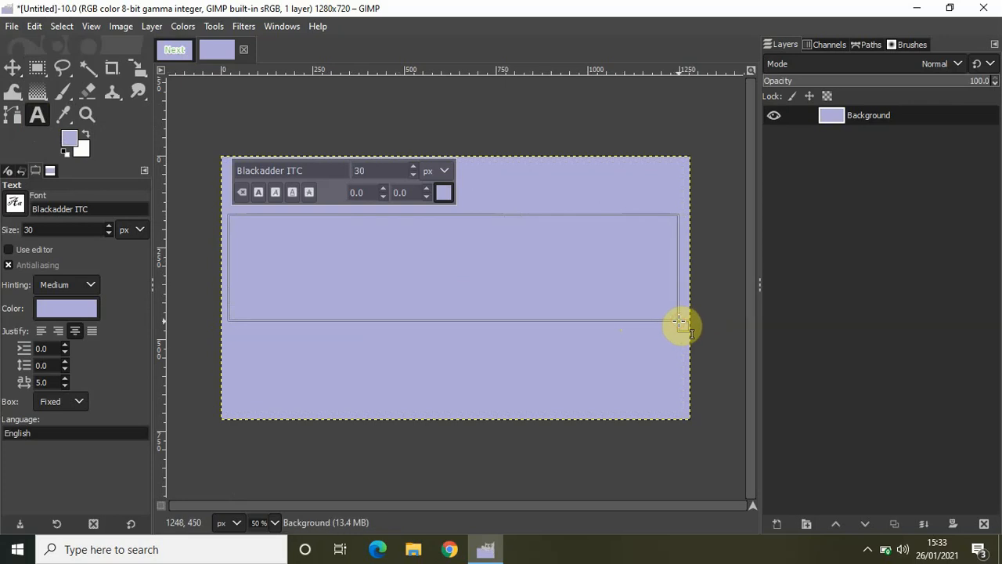
key("Caps_Lock")
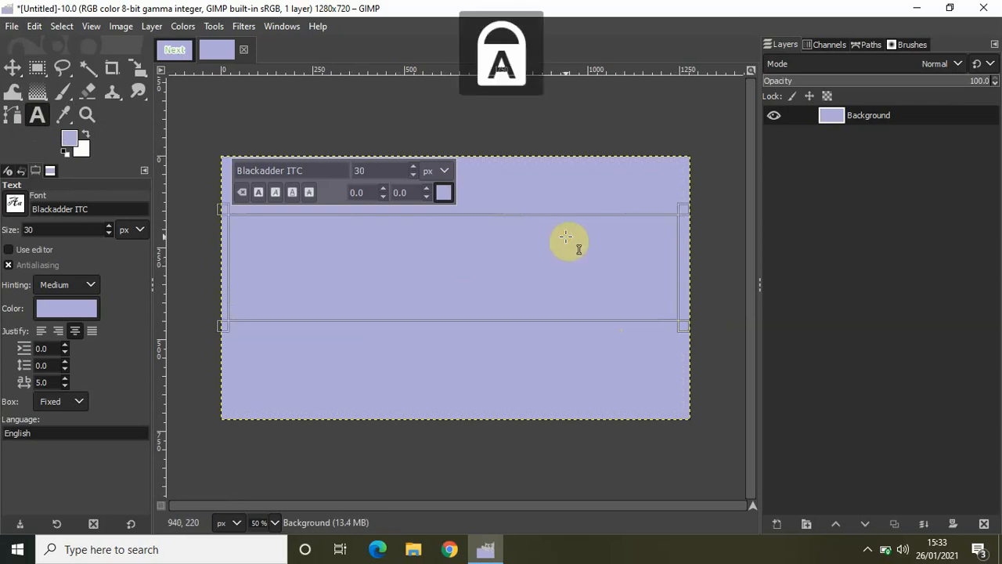
type("N")
key("Caps_Lock")
type("ext")
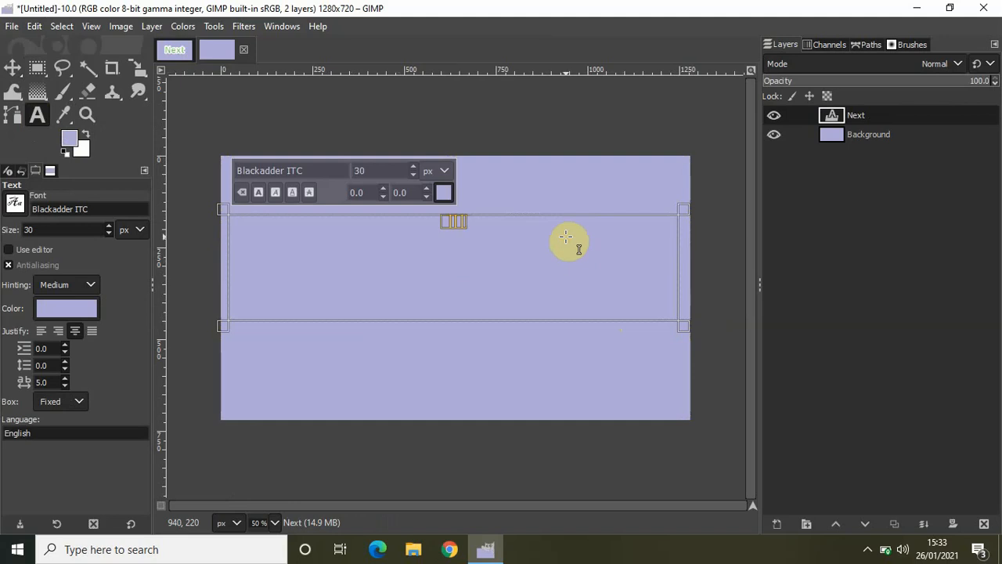
Set the "Next" text to the Sans-serif font at a size of 300 px
left_click(315, 169)
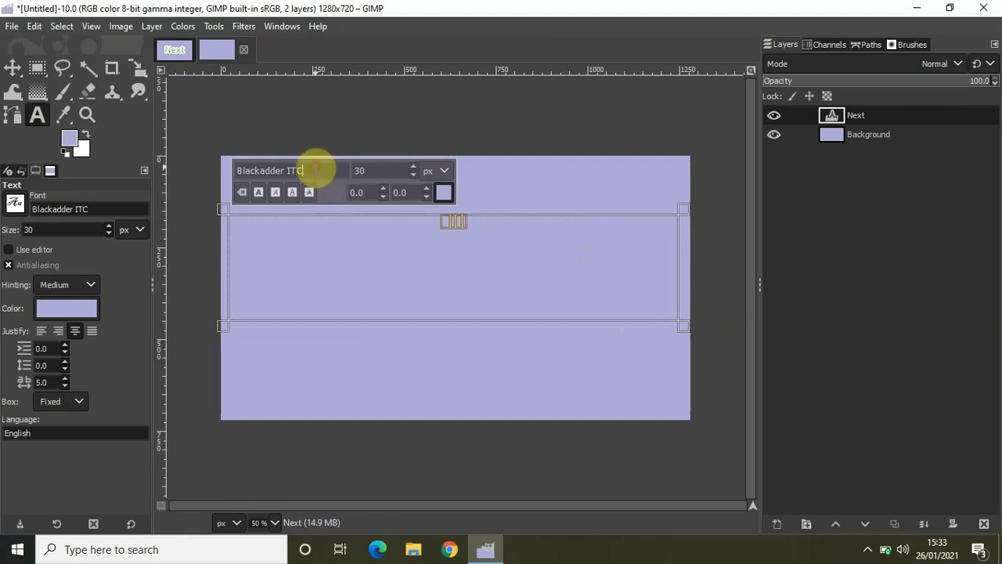
key("ctrl+a")
key("BackSpace")
type("sans")
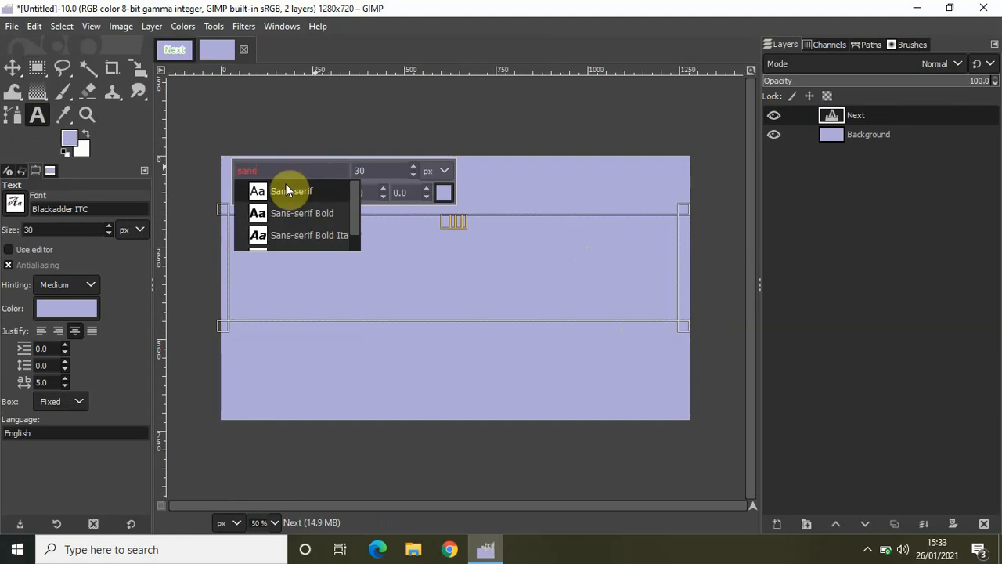
left_click(289, 190)
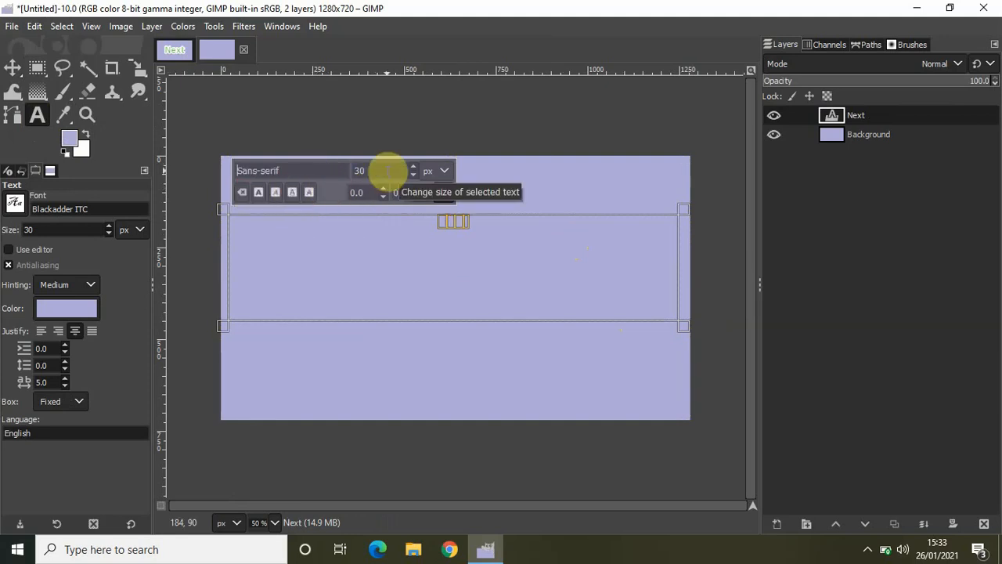
left_click(386, 171)
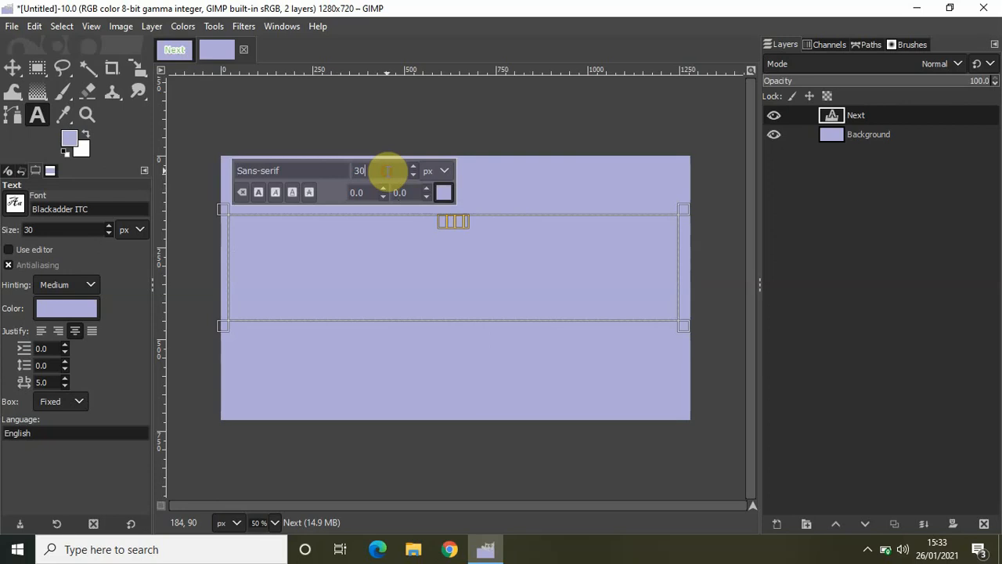
type("0")
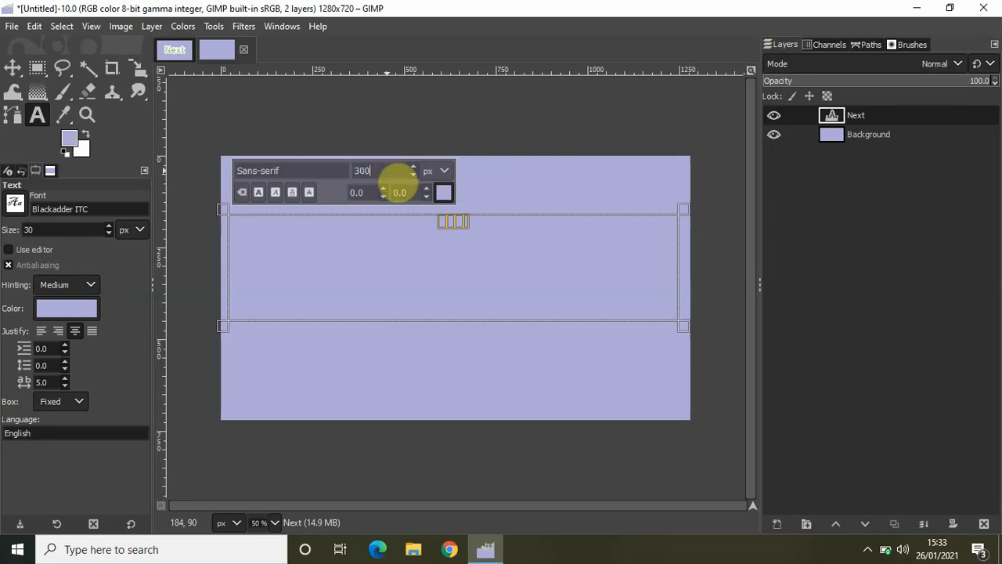
key("Return")
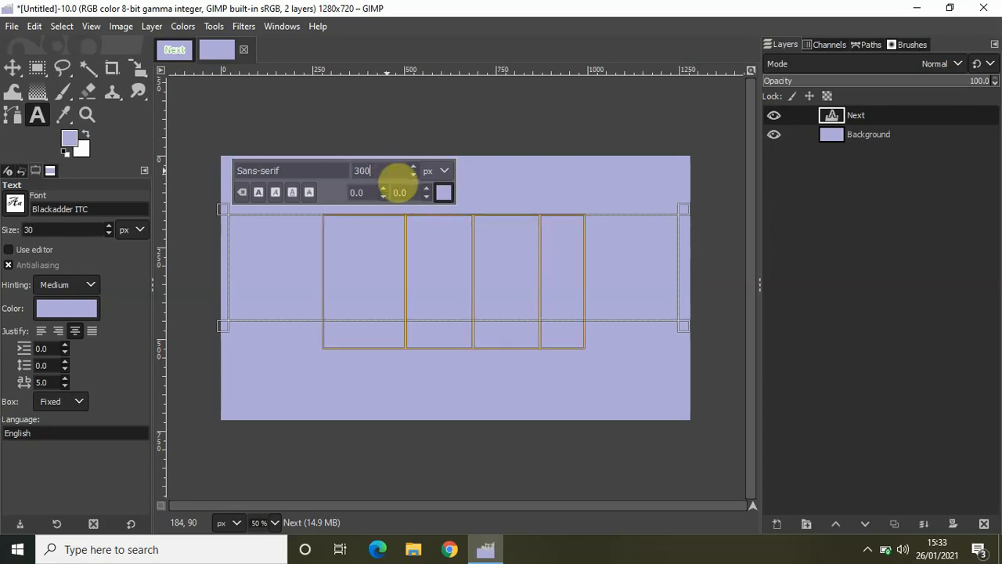
Change the color of the "Next" text to green 72d956
left_click(442, 195)
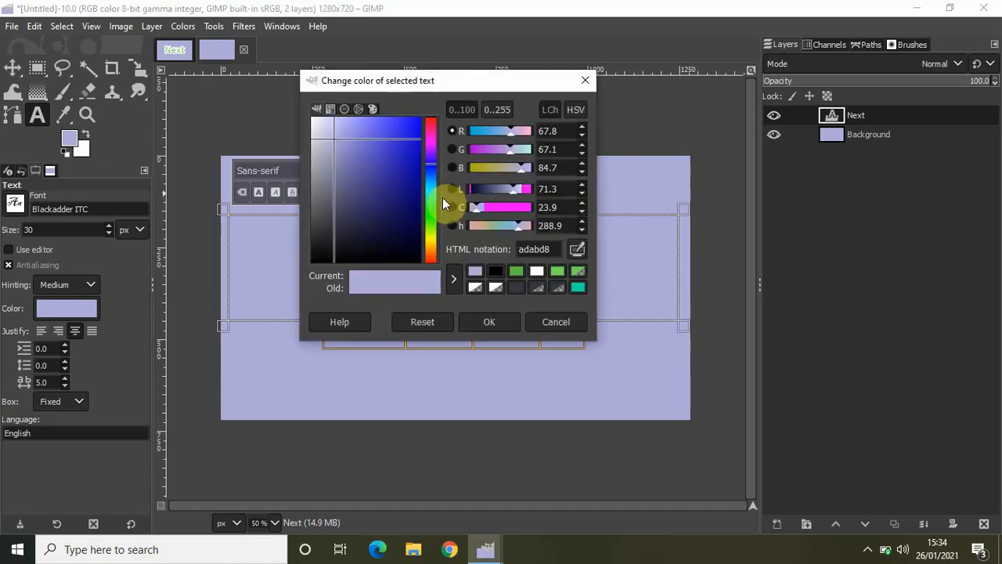
left_click(552, 249)
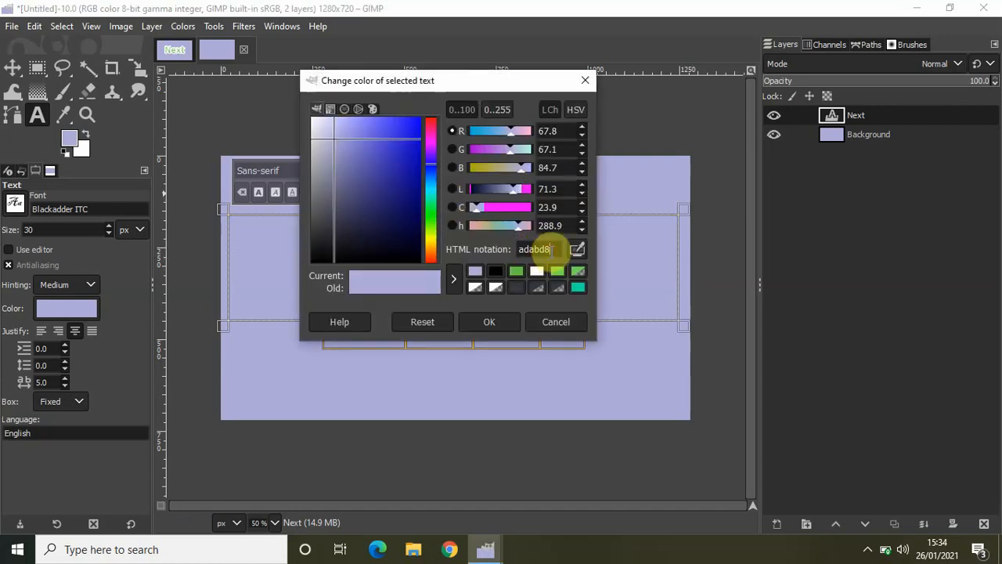
key("BackSpace")
key("BackSpace")
key("BackSpace")
key("BackSpace")
key("BackSpace")
key("BackSpace")
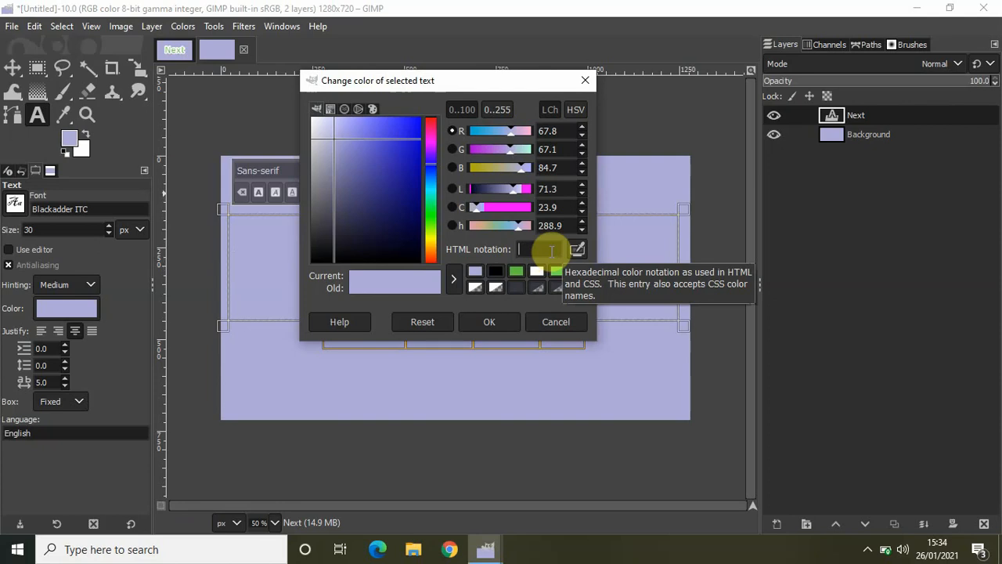
type("72")
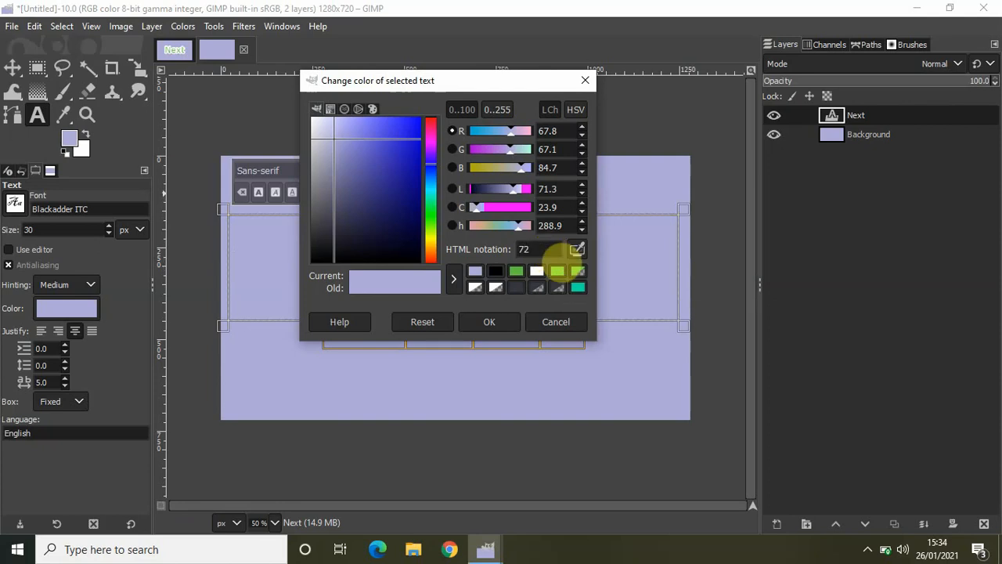
type("d956")
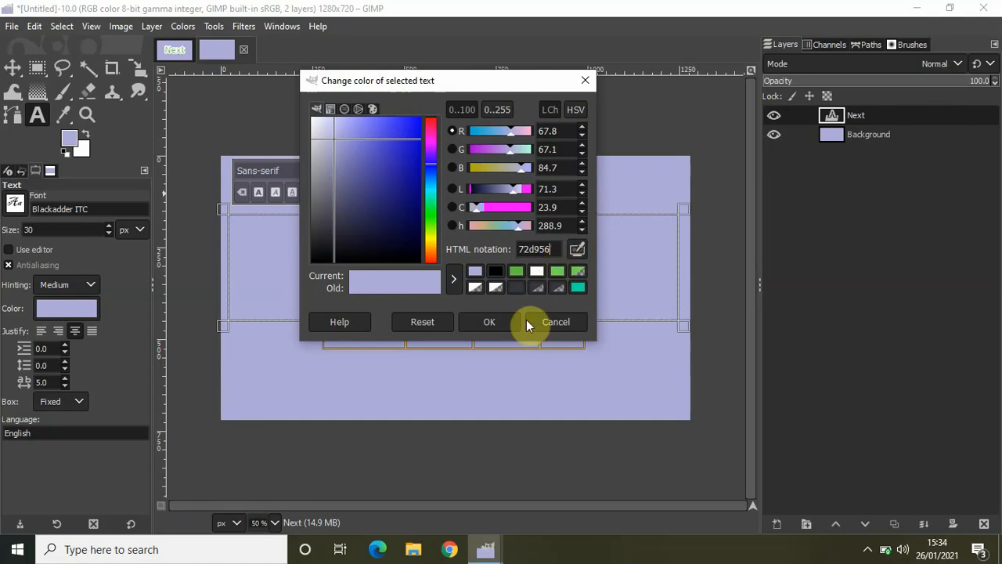
left_click(492, 321)
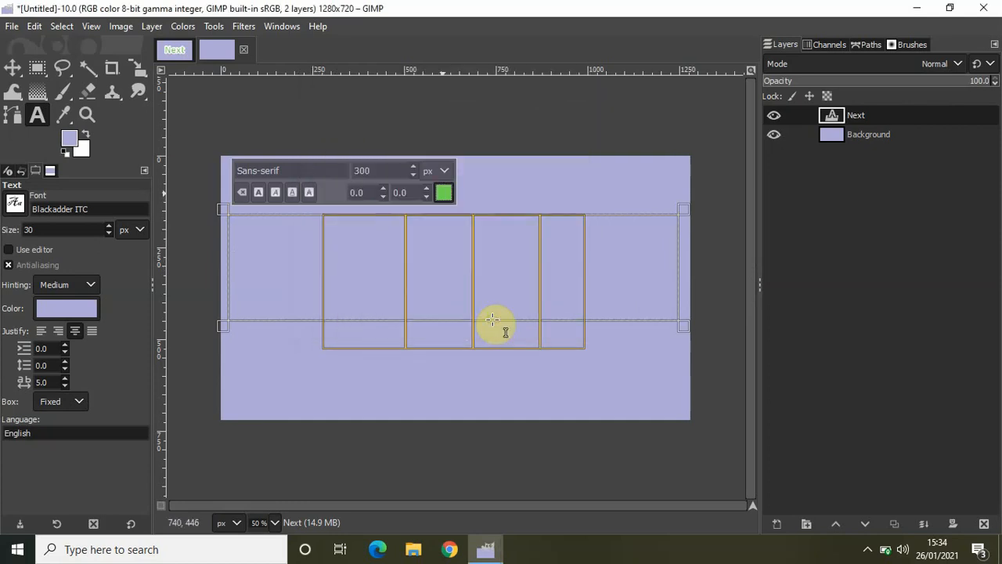
Extend the lower edge of the text box downward to fit the enlarged word, and finish editing the text
left_click(622, 282)
left_click_drag(506, 321, 506, 344)
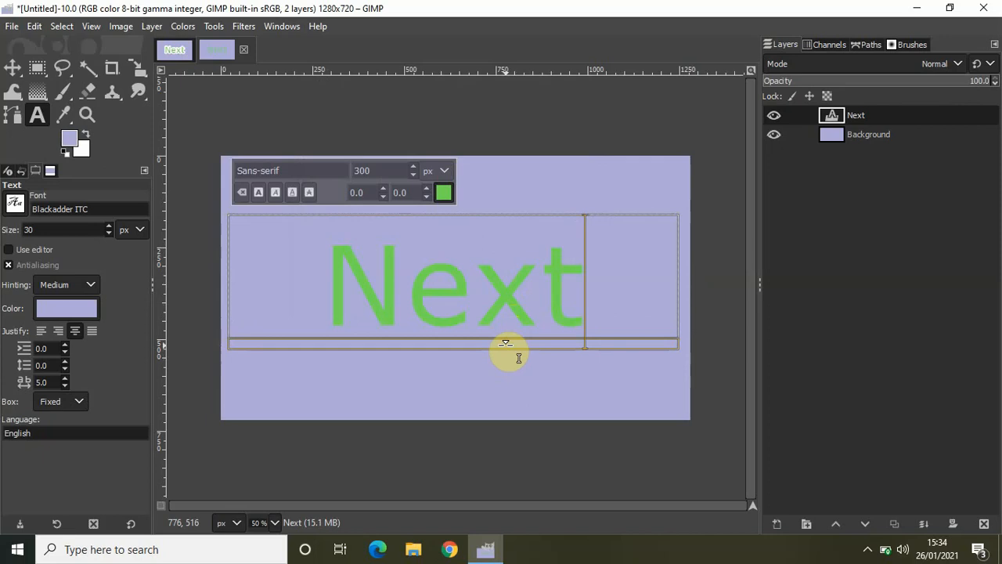
left_click(865, 136)
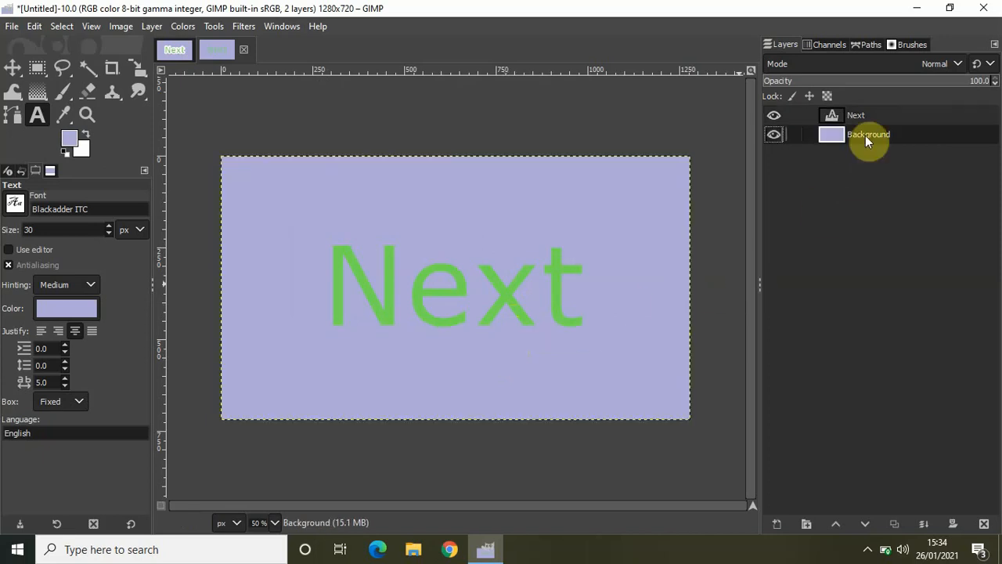
Move the Next text layer up by about 20 px to center the word vertically on the canvas
left_click(11, 68)
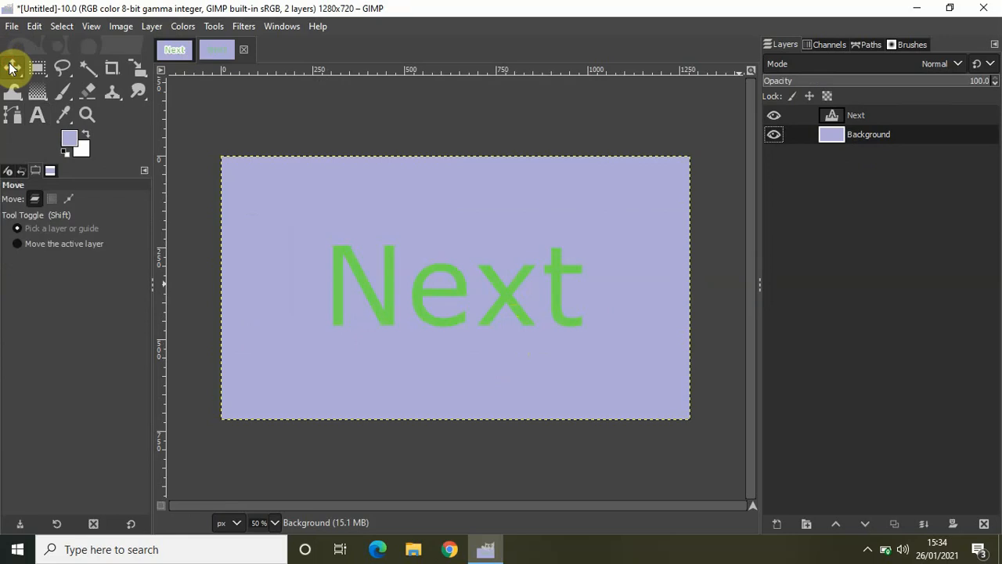
left_click(884, 116)
left_click(454, 271)
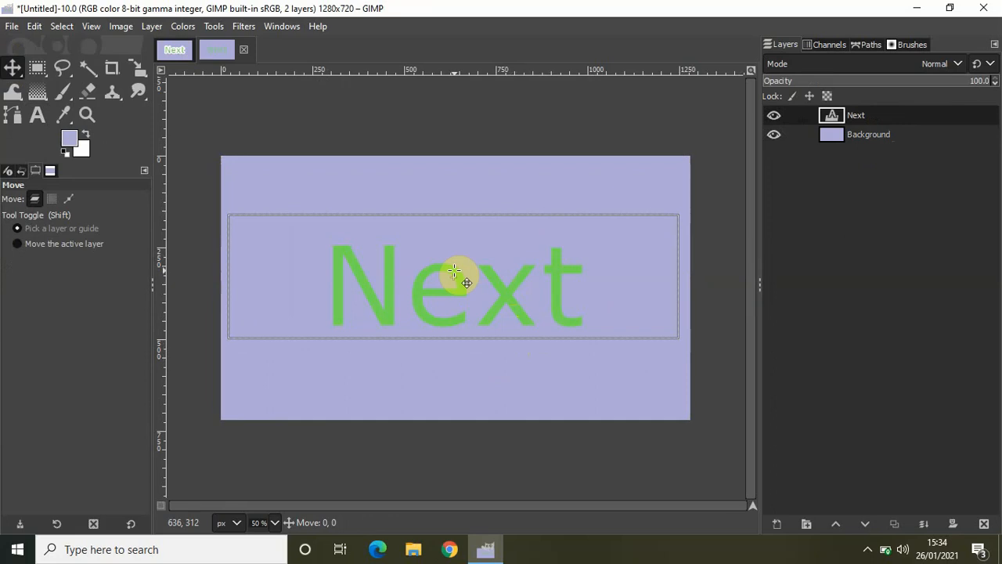
left_click_drag(454, 271, 455, 263)
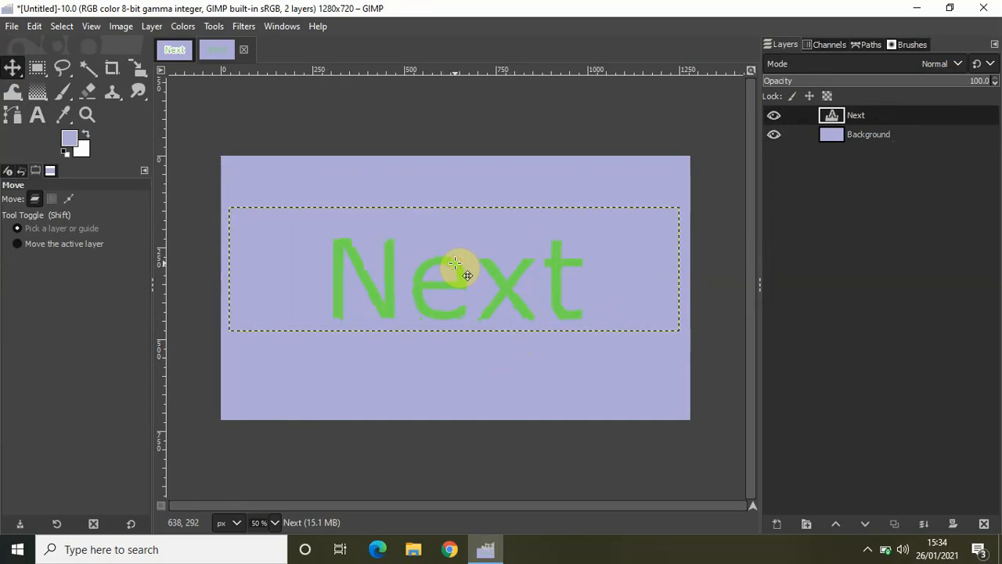
left_click(890, 134)
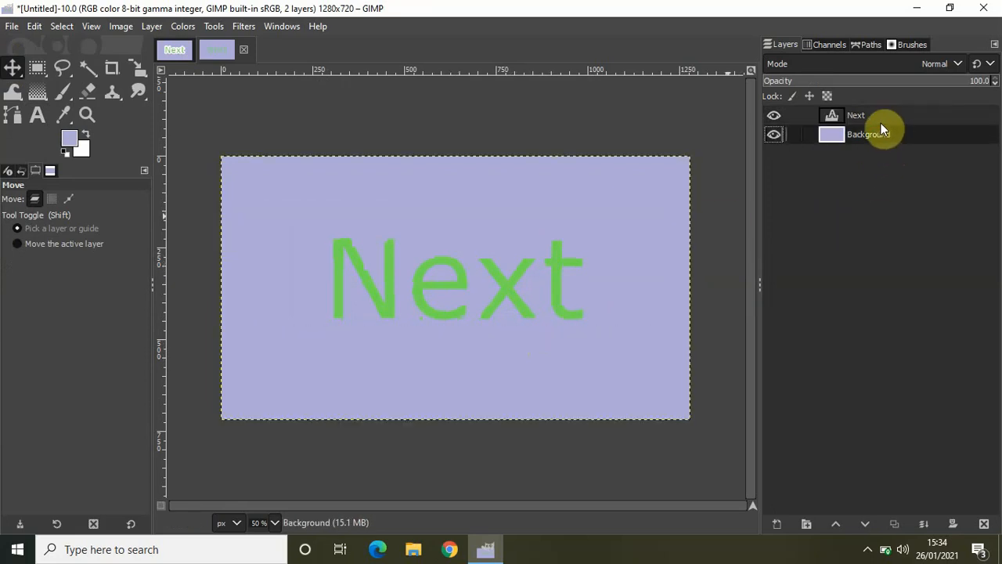
Add a transparent 1280 × 720 px layer and place it directly below the Next text layer
left_click(873, 116)
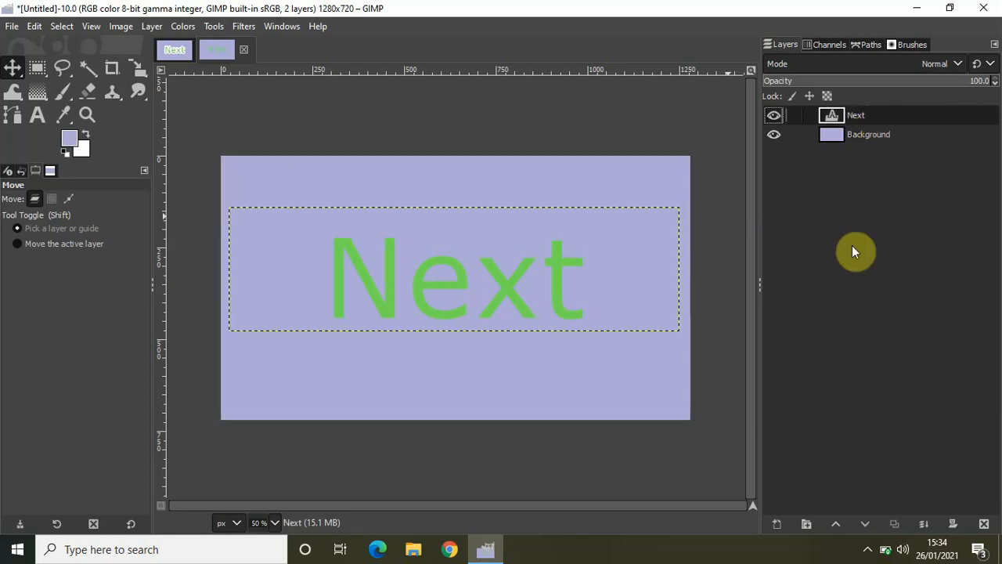
left_click(776, 525)
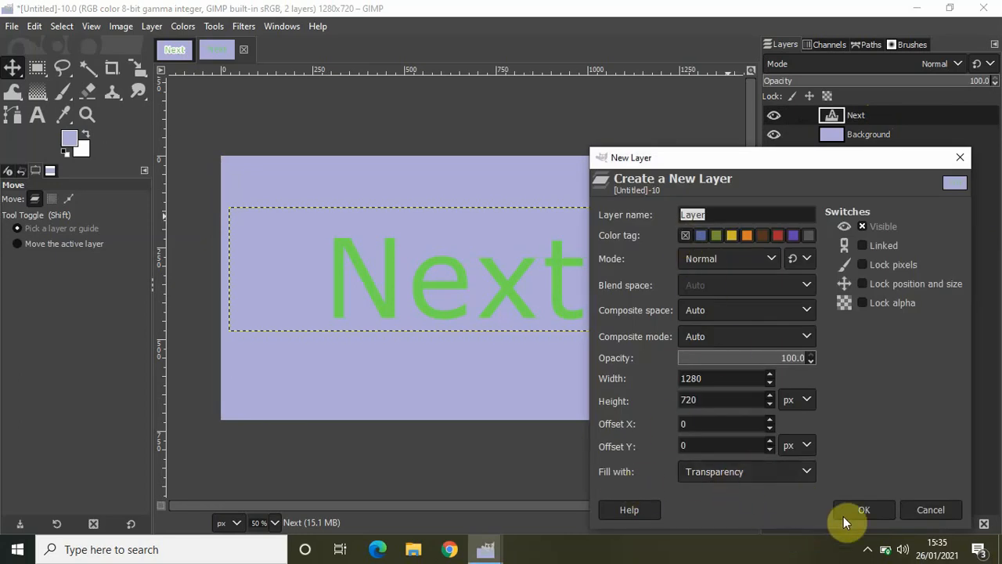
left_click(864, 513)
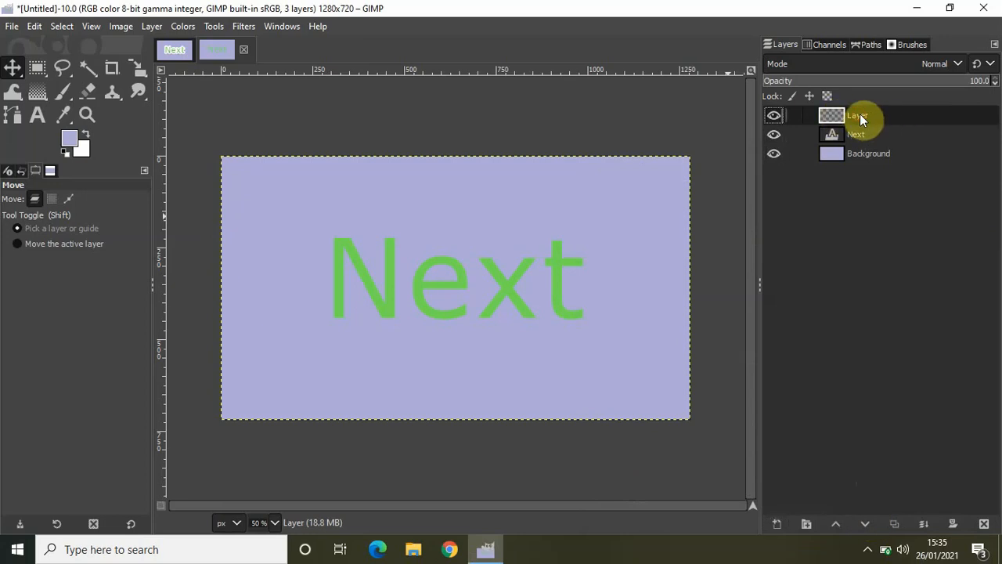
left_click_drag(859, 114, 860, 142)
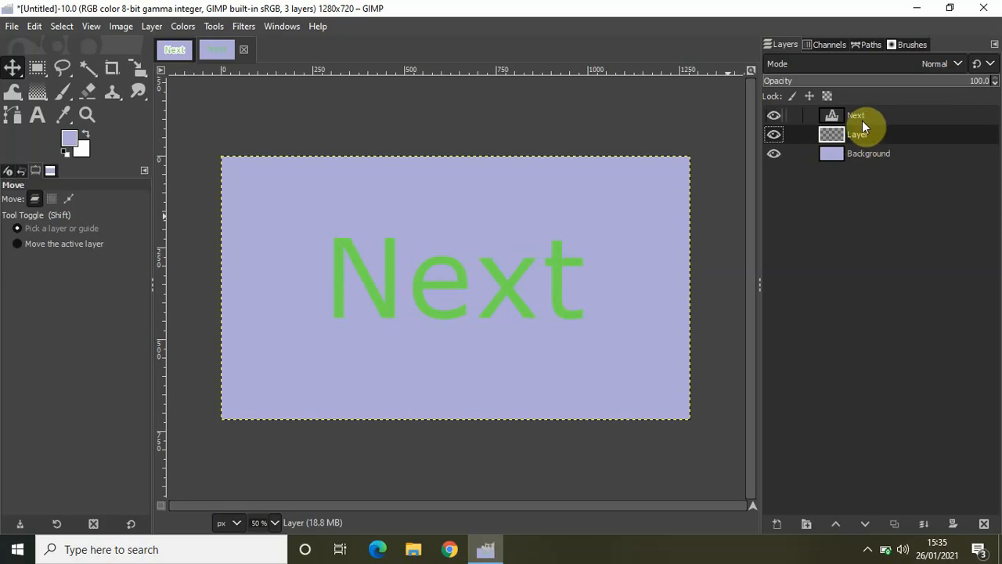
Create a selection from the alpha of the Next text layer
left_click(862, 116)
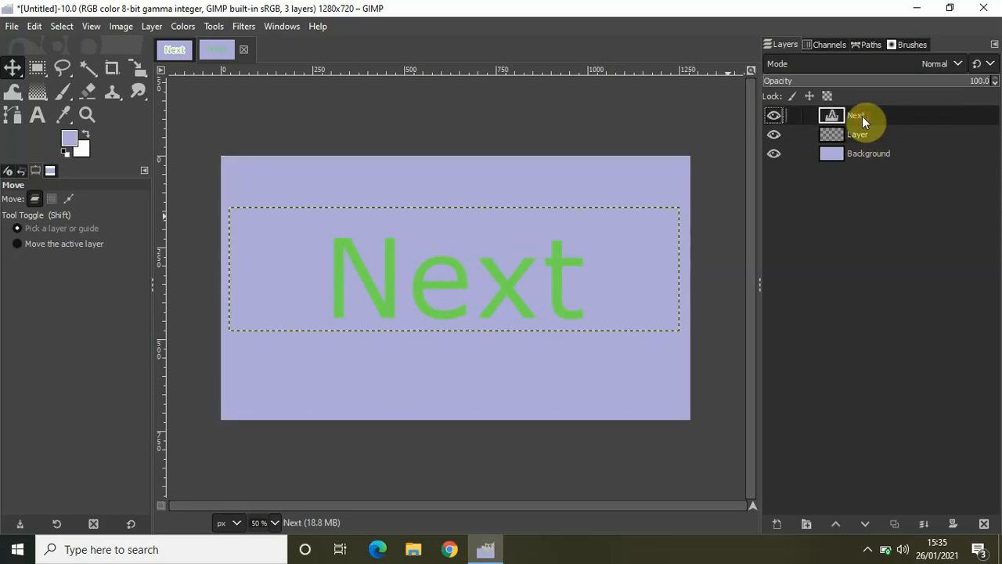
right_click(862, 116)
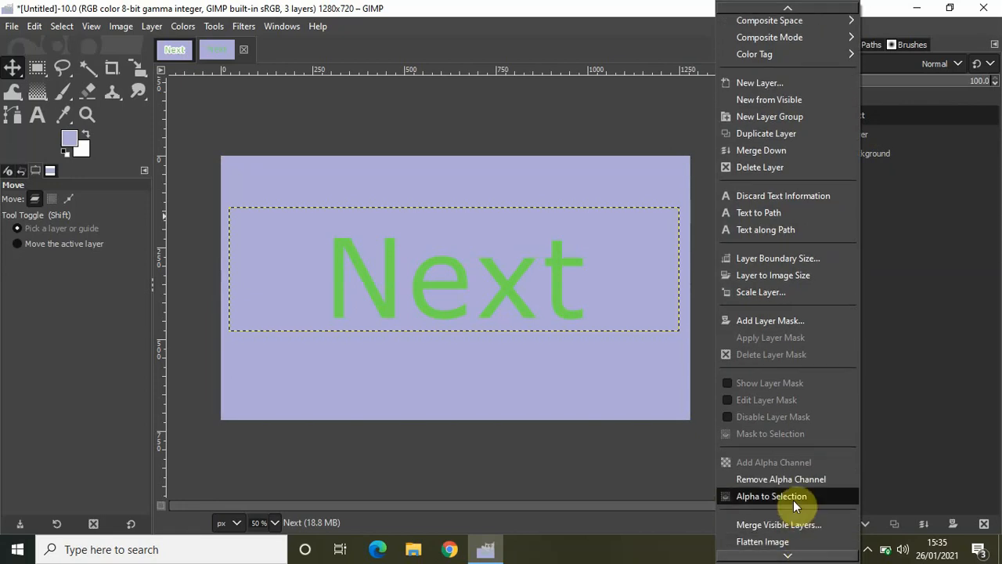
left_click(793, 500)
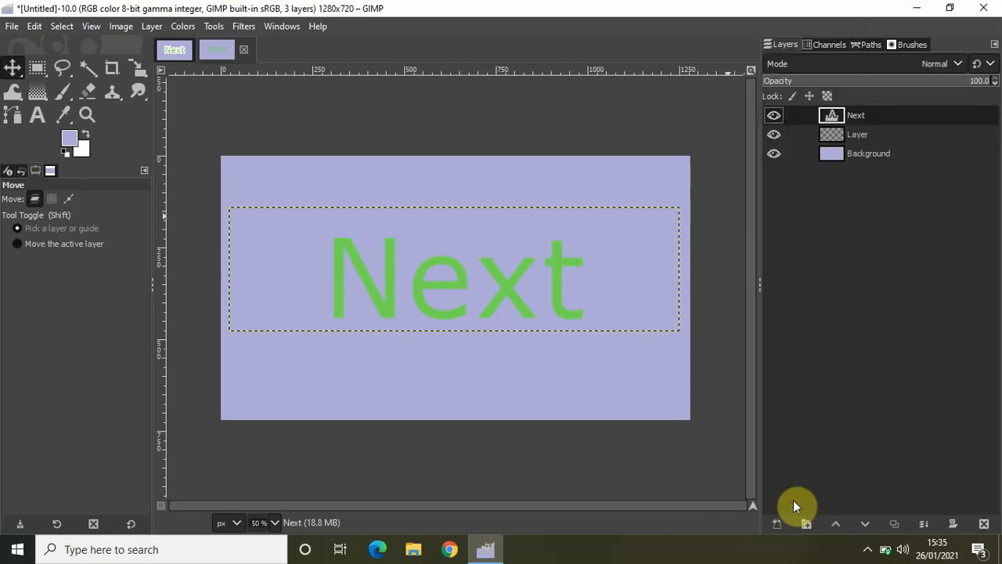
Make the new transparent layer active and grow the letter-shaped selection by 40 px
left_click(864, 134)
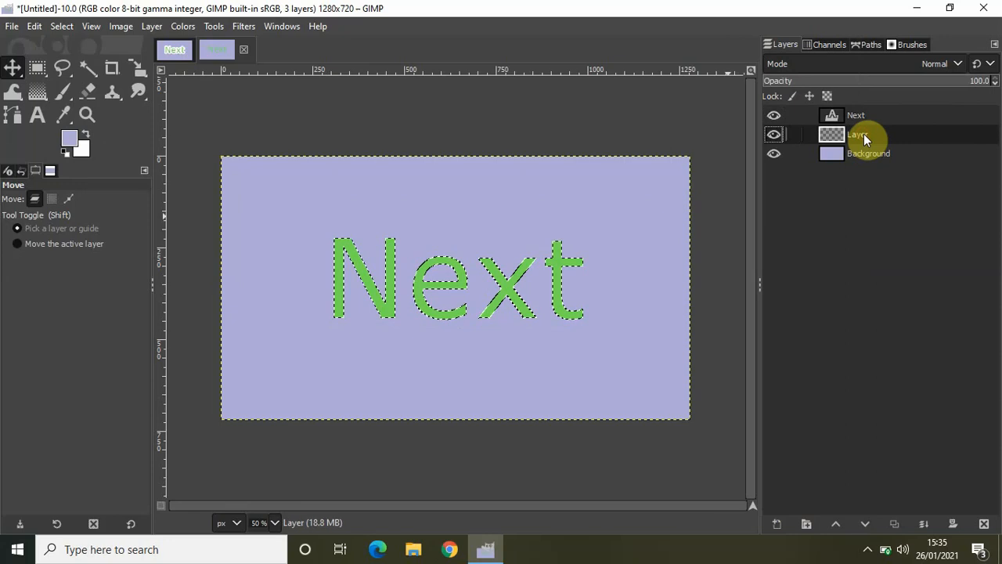
left_click(60, 28)
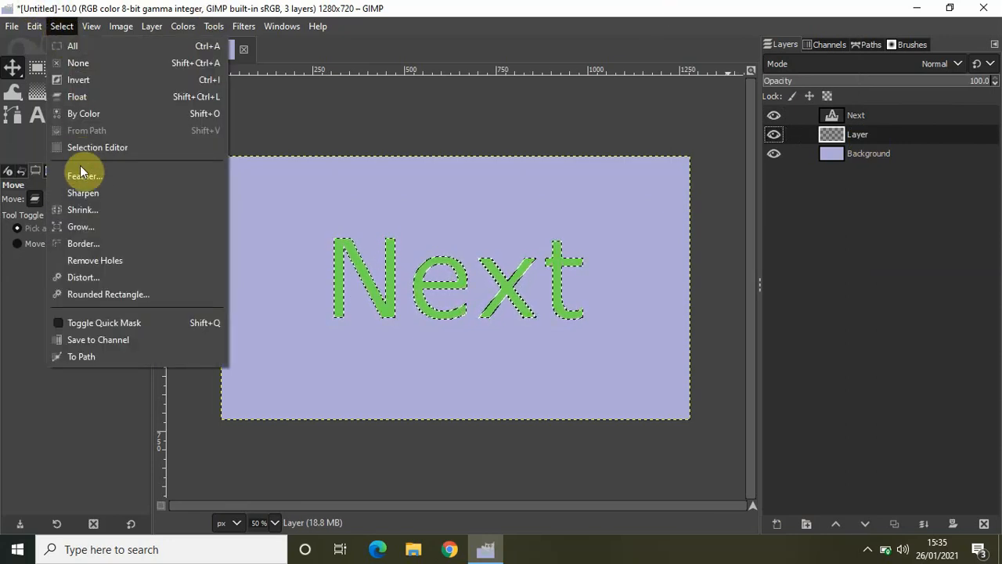
left_click(89, 223)
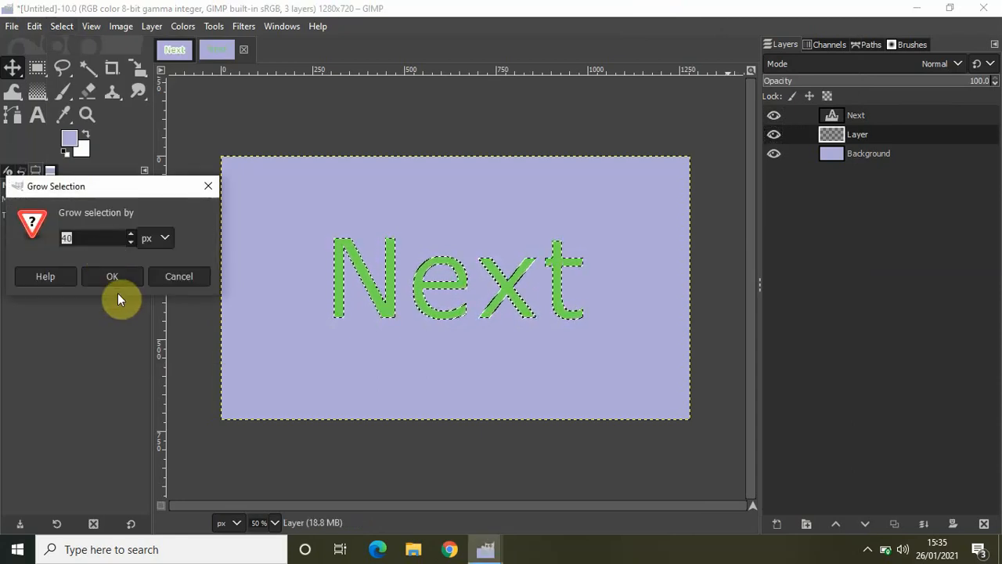
left_click(84, 238)
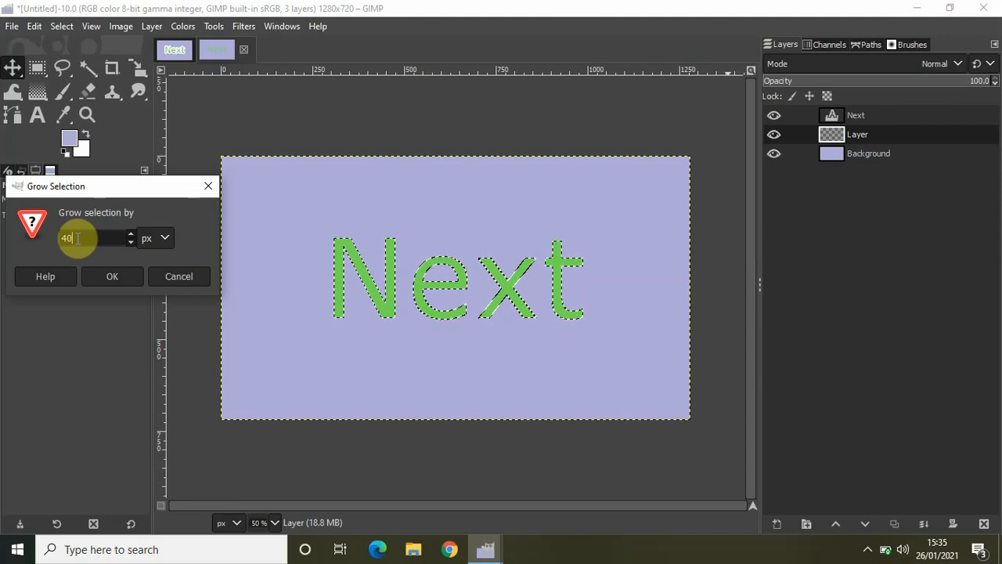
left_click(110, 275)
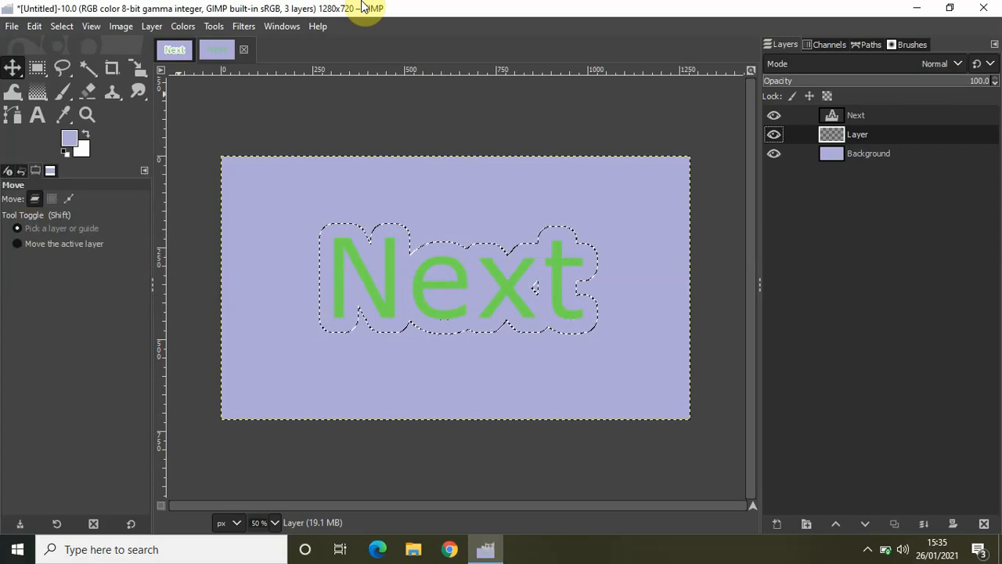
Add the small unselected gaps between x and t and between e and x to the selection with the Free Select tool
key("plus")
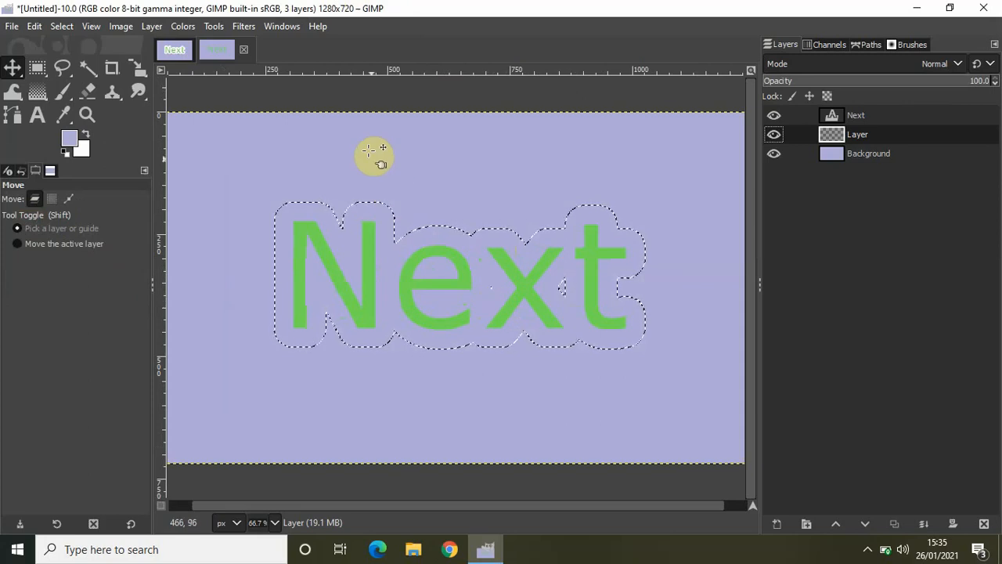
left_click(61, 68)
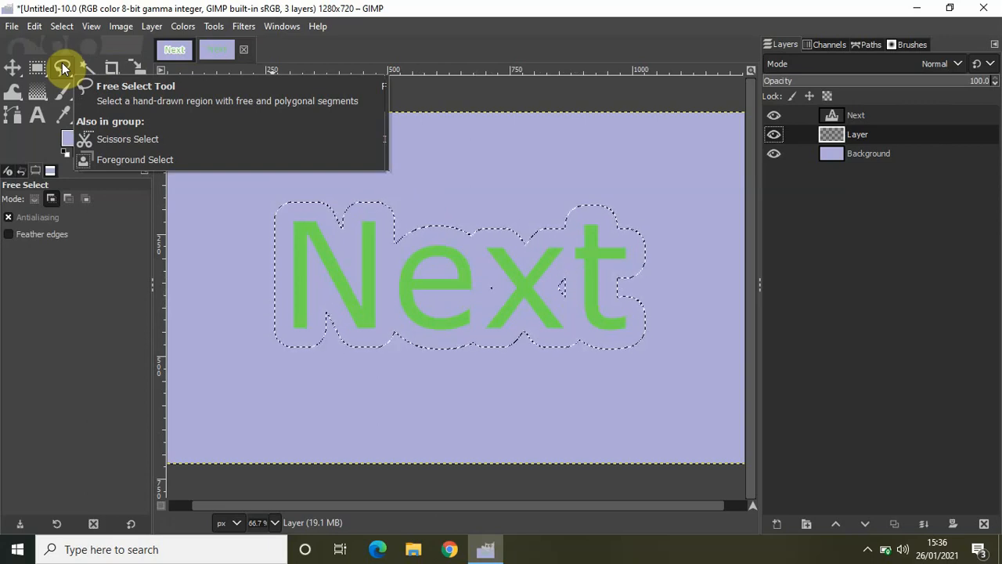
left_click(52, 200)
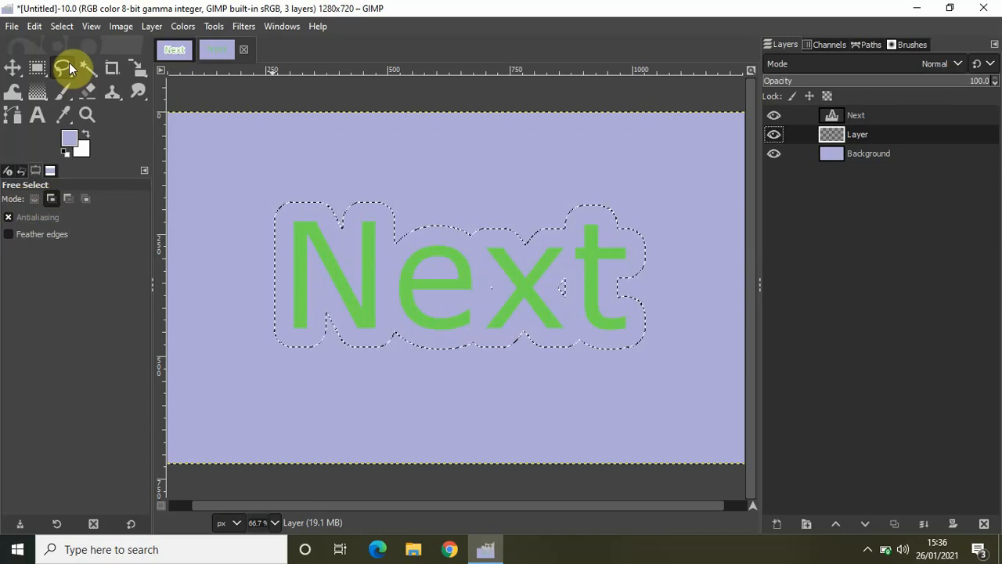
left_click(51, 200)
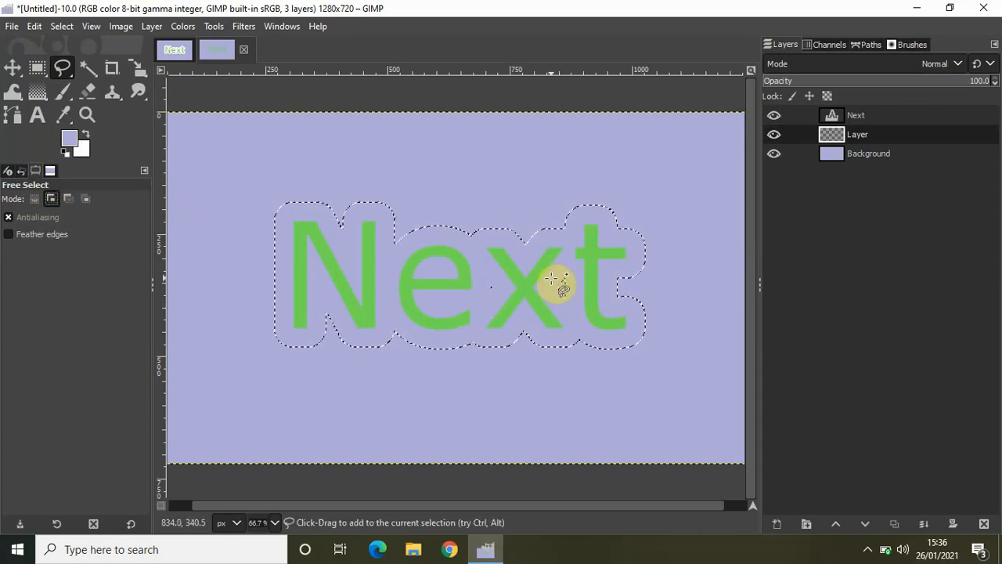
left_click_drag(551, 278, 570, 265)
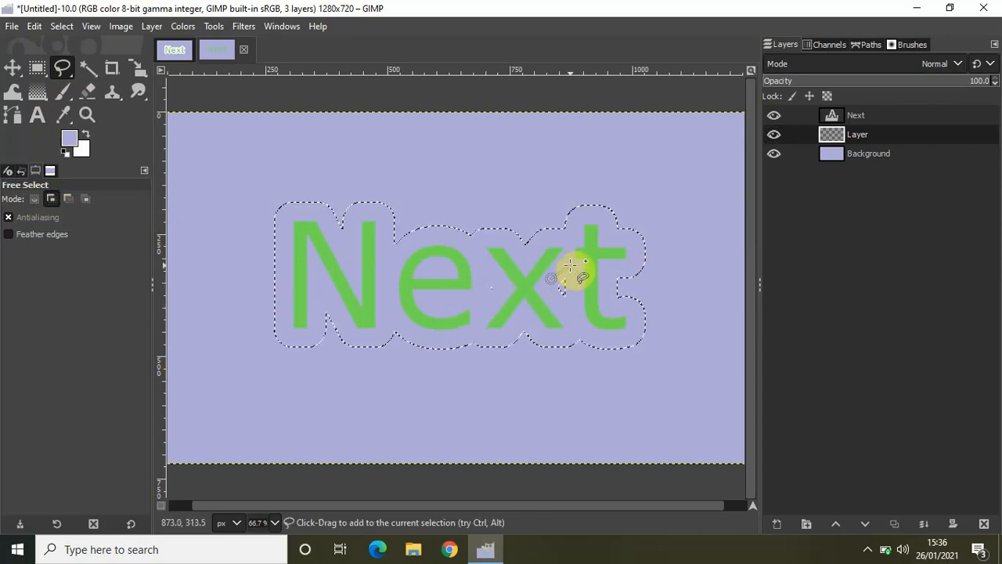
left_click(571, 312)
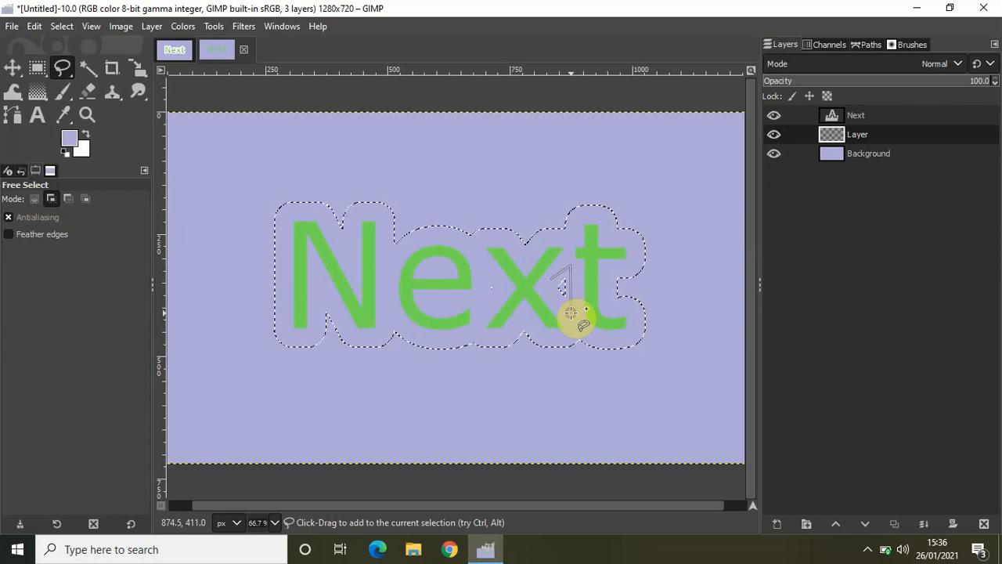
left_click(548, 295)
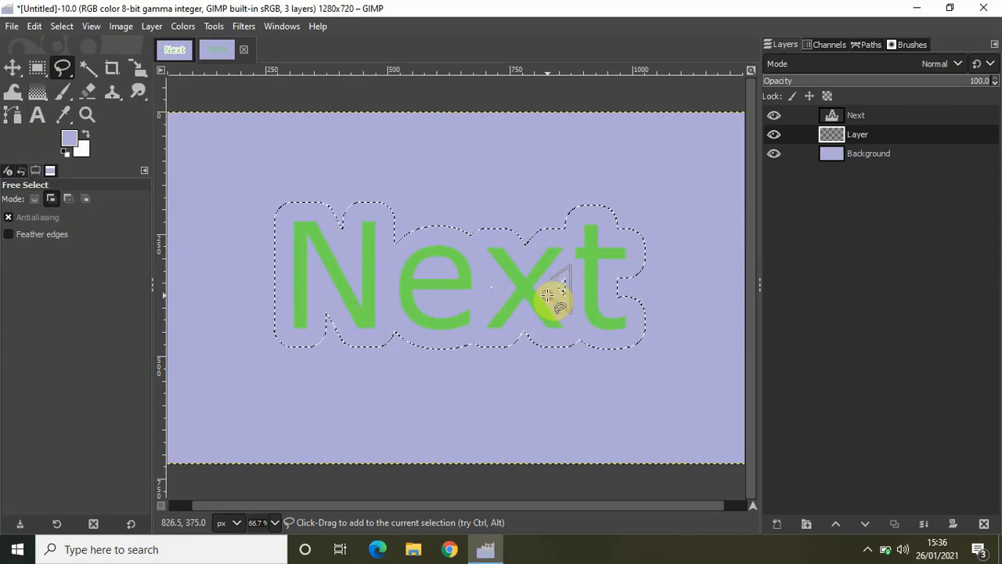
left_click(551, 279)
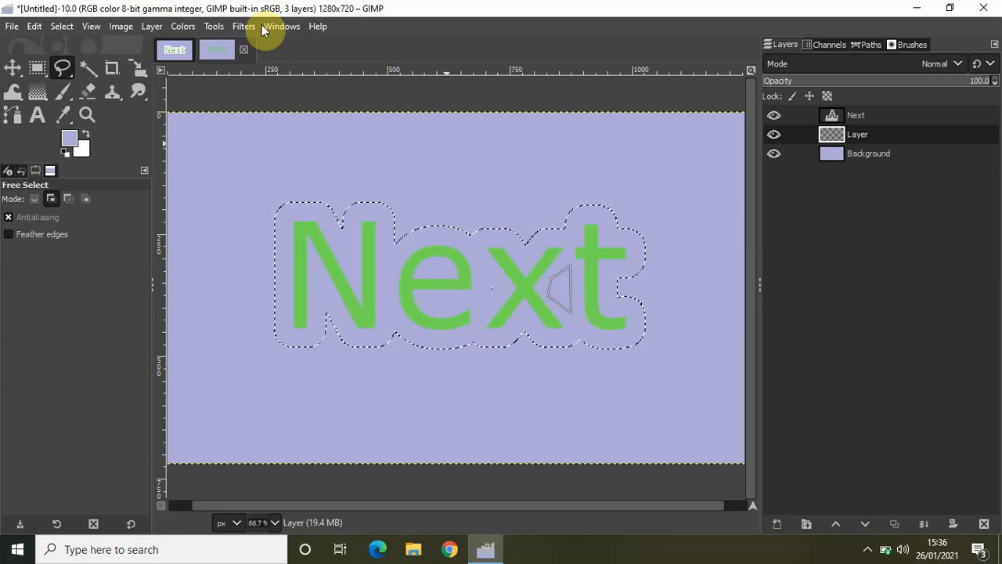
left_click(13, 67)
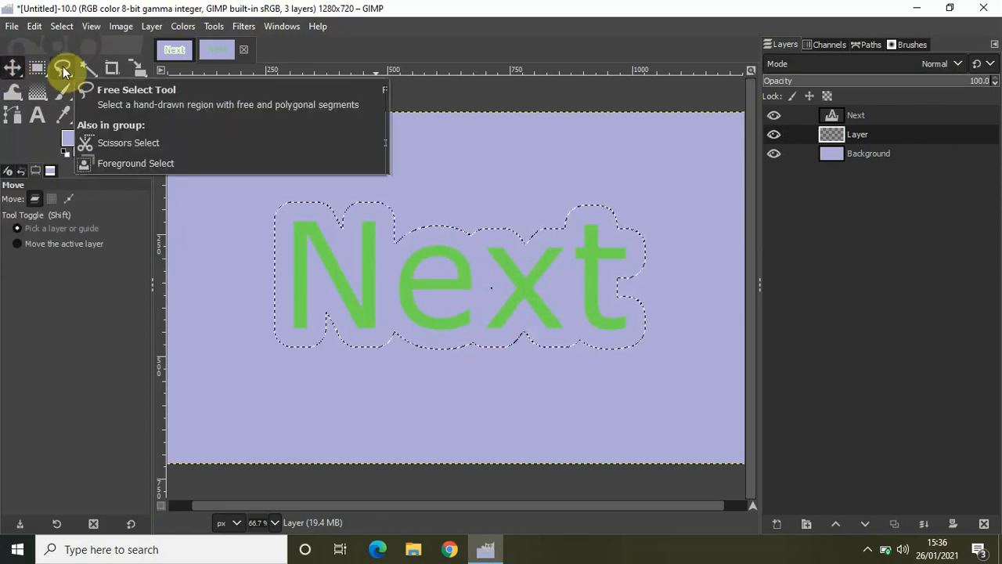
left_click(63, 70)
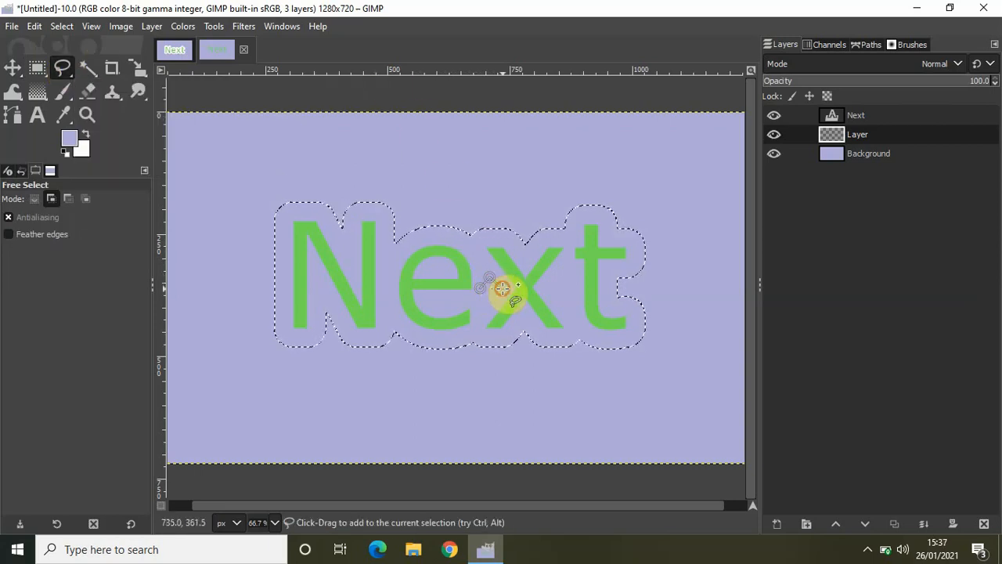
left_click(10, 68)
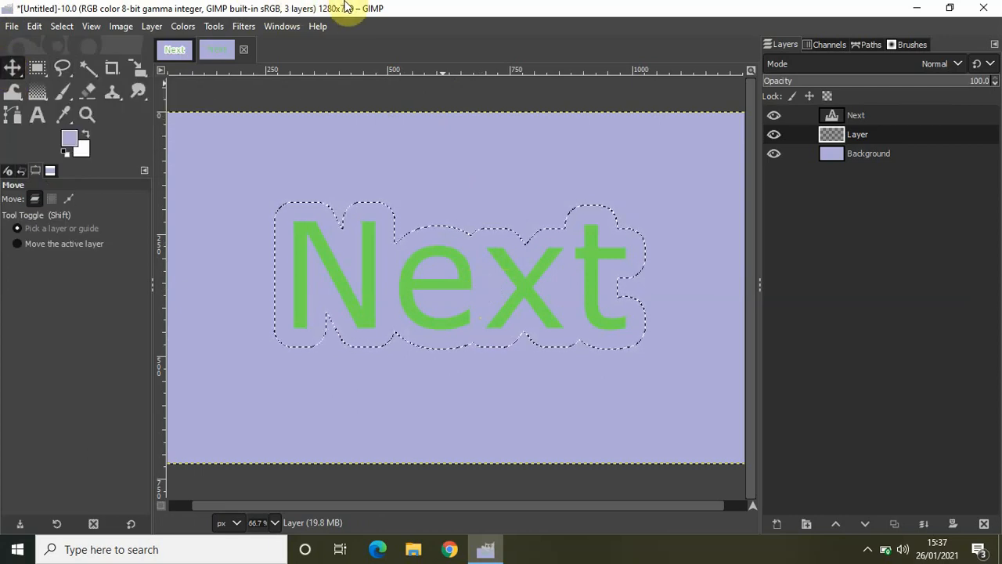
Feather the grown selection around the text by 2 px
left_click(61, 26)
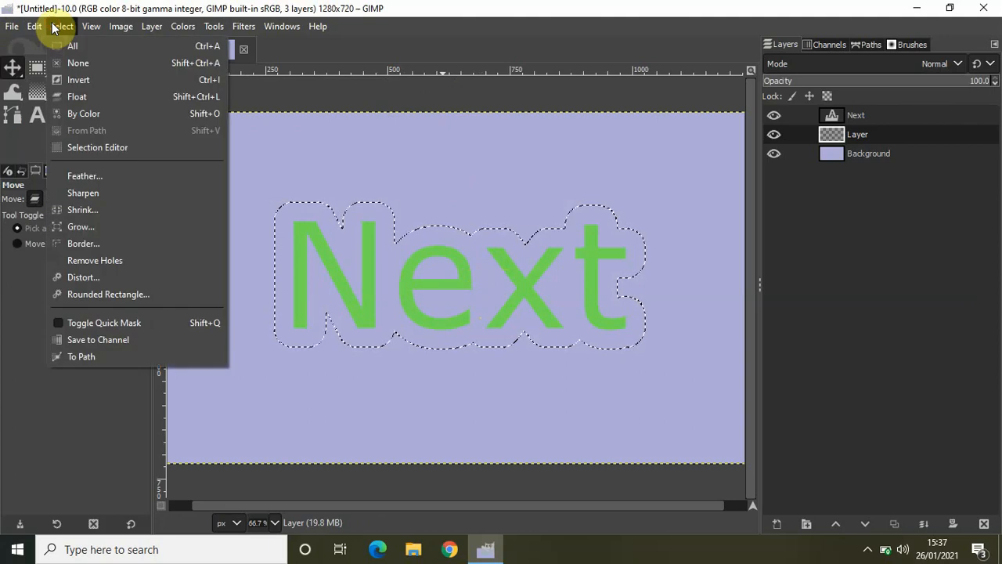
left_click(118, 175)
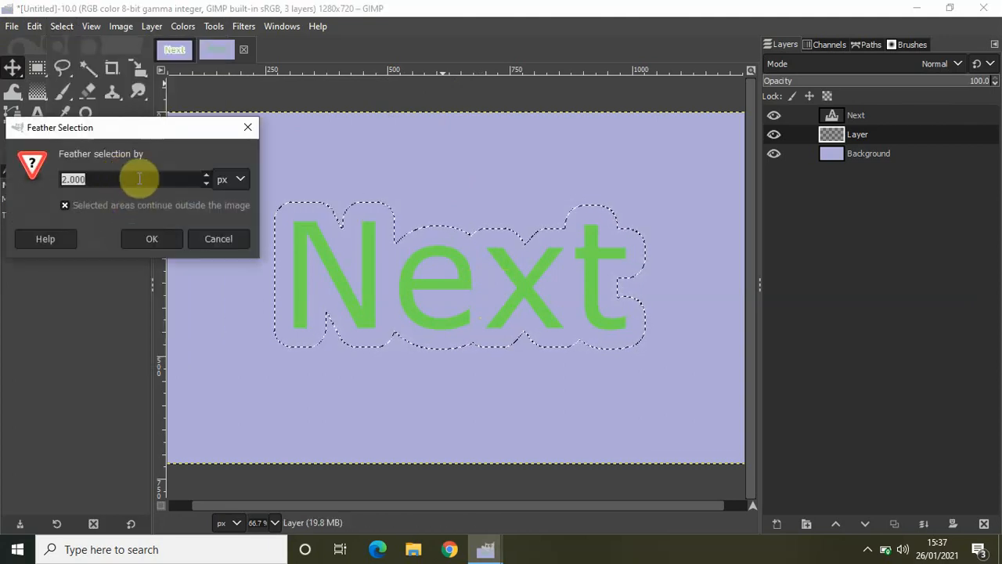
left_click(112, 181)
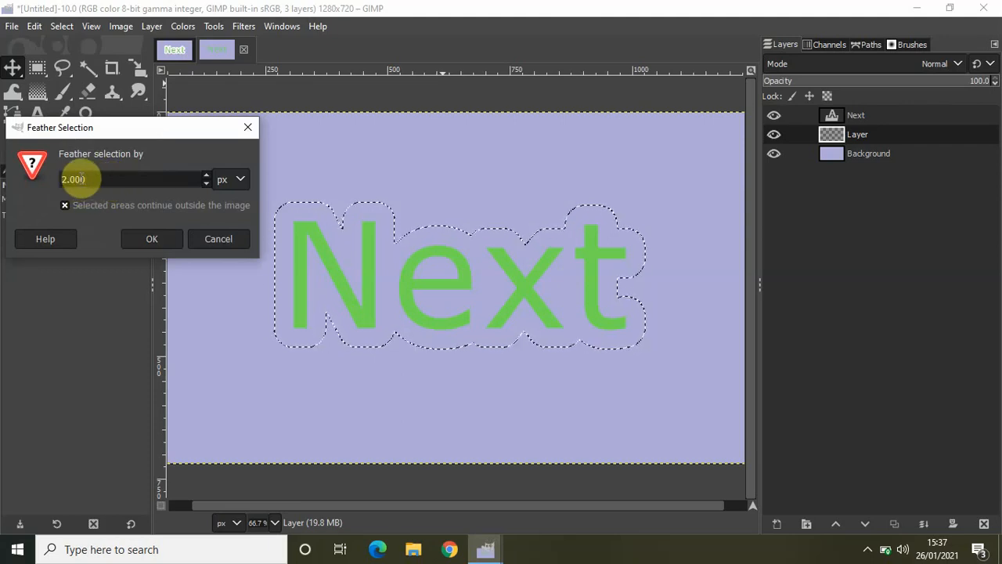
left_click(134, 233)
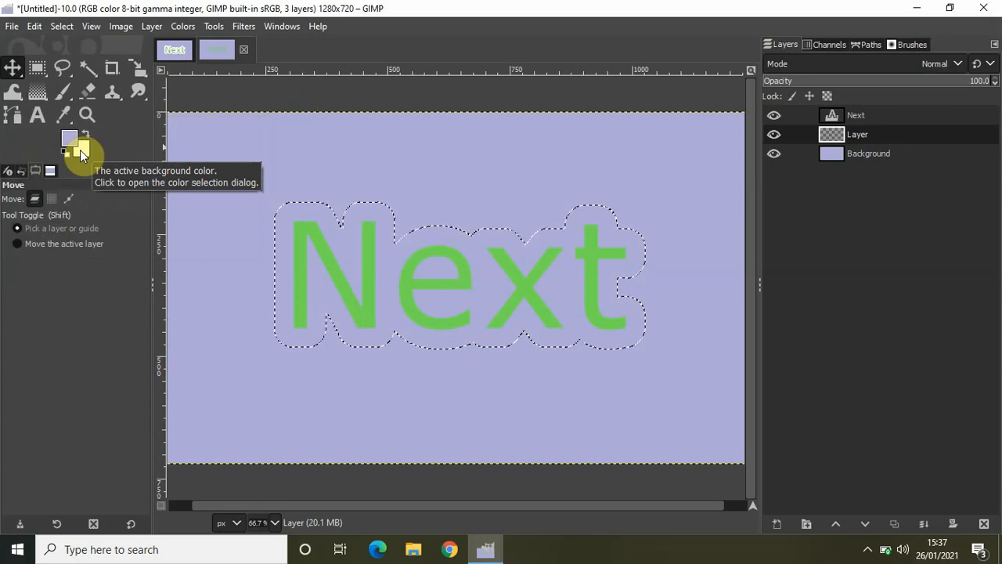
Fill the selection with the white background color on the layer beneath the text, and clear the selection
left_click(34, 29)
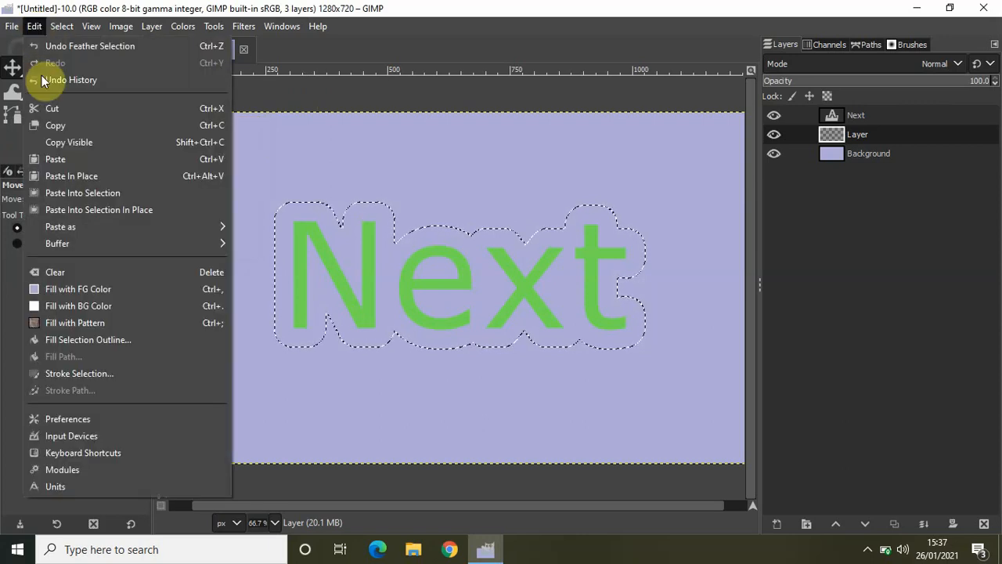
left_click(105, 306)
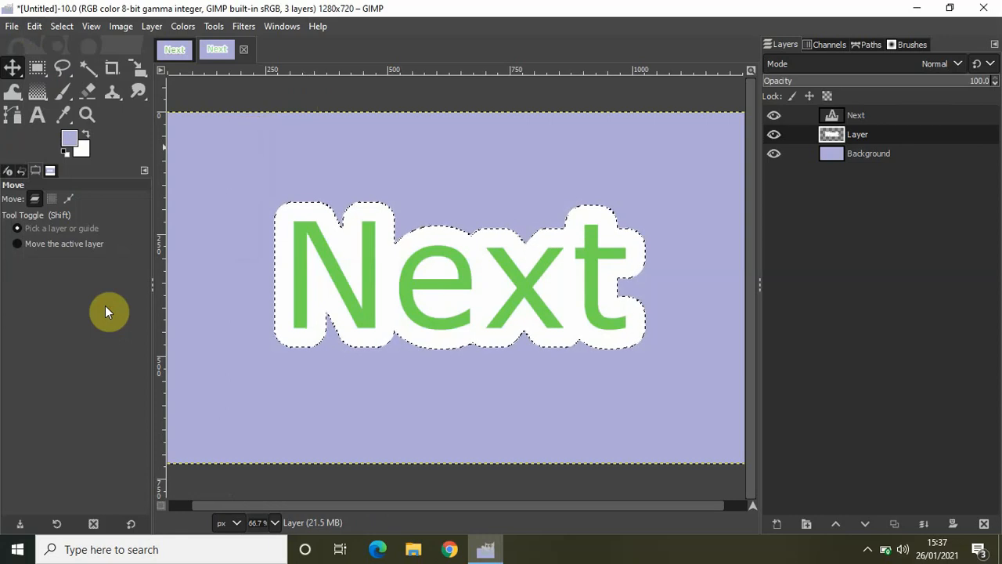
left_click(60, 26)
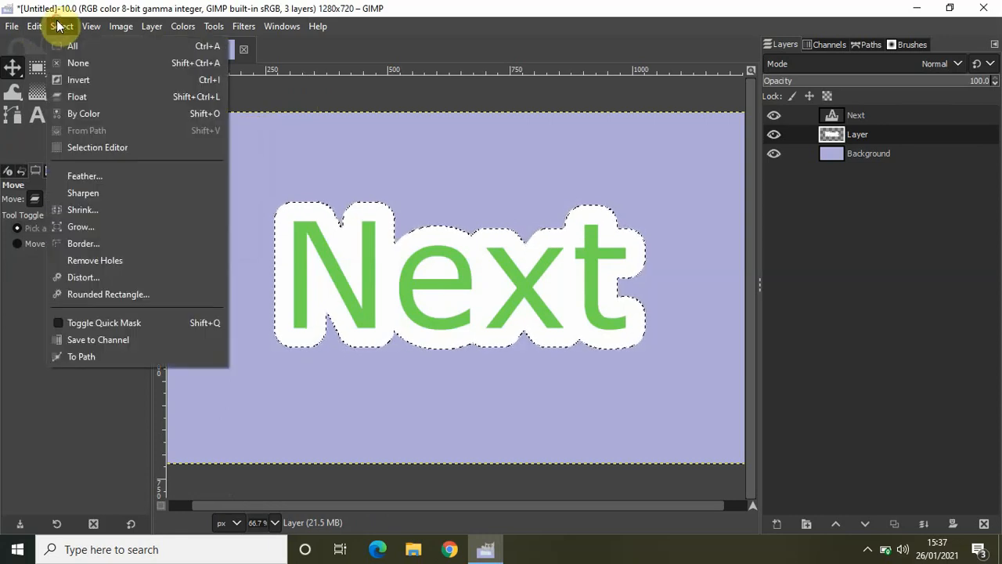
left_click(79, 64)
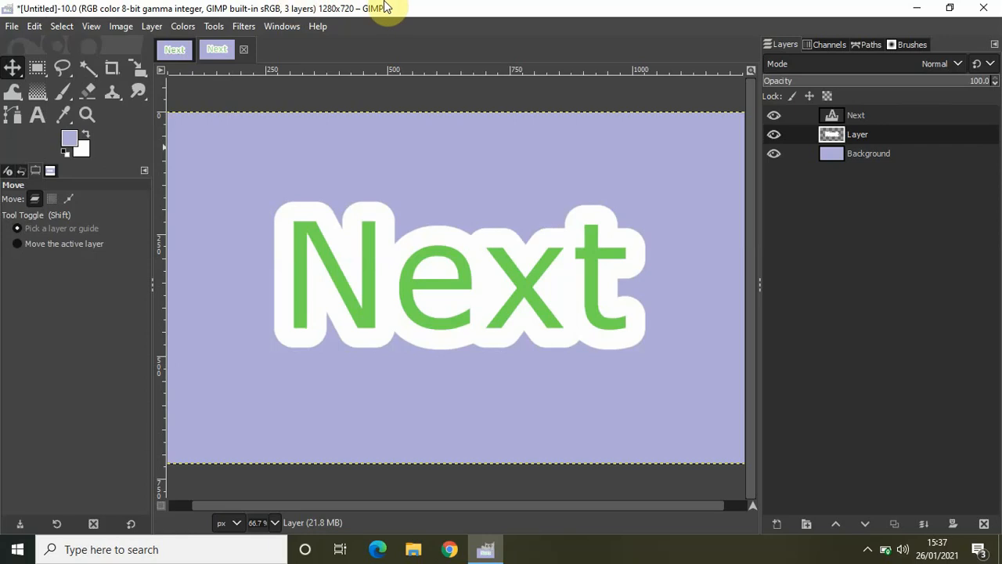
Examine the two-tone lettering in the finished next.png reference image, and try a rectangular selection in the working image
left_click(176, 49)
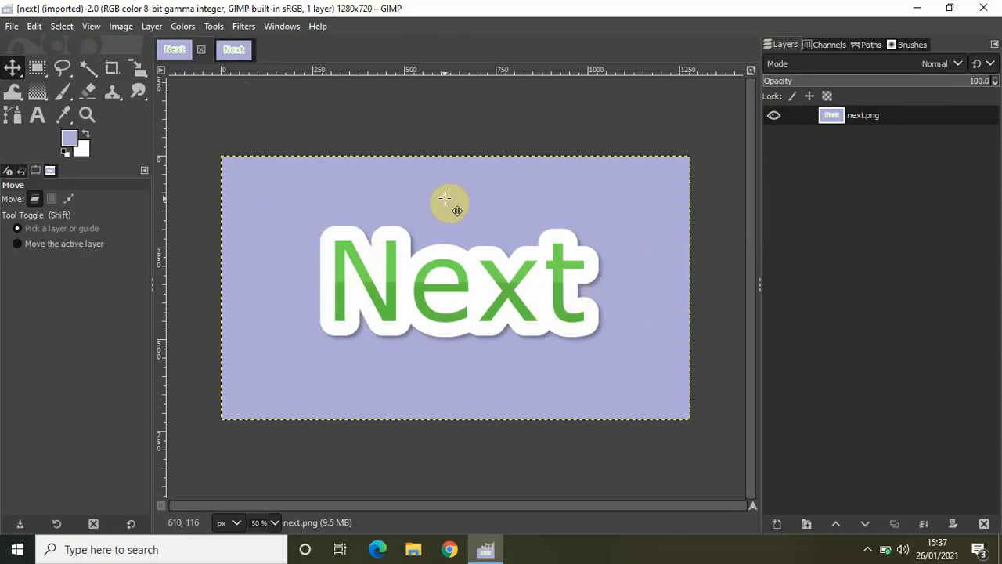
left_click(224, 49)
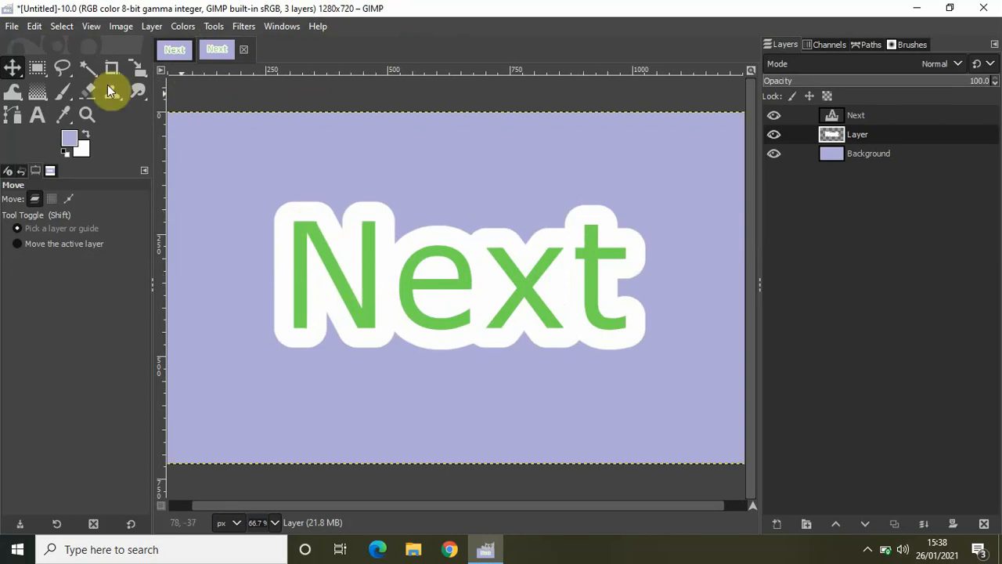
left_click(38, 68)
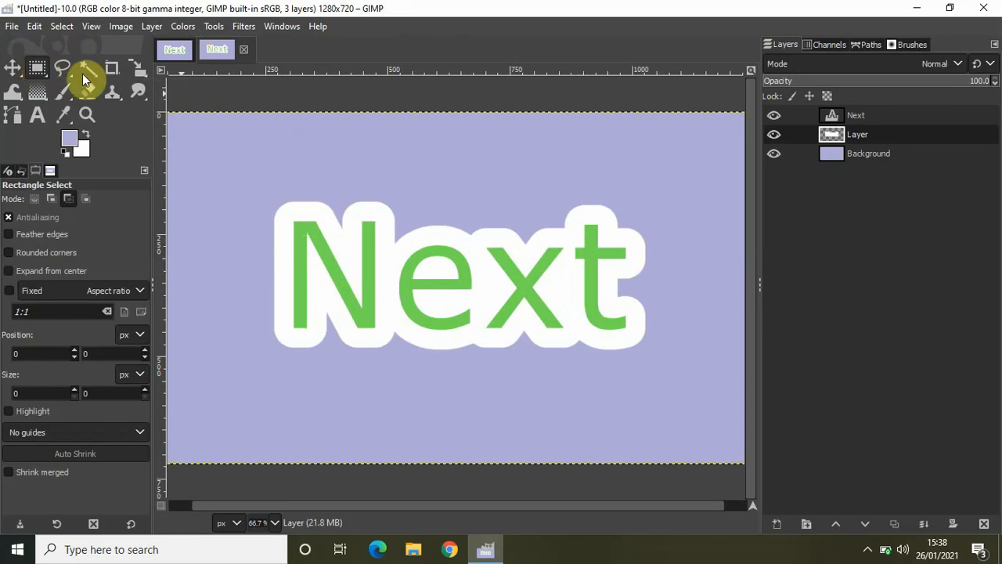
left_click(286, 212, "ctrl")
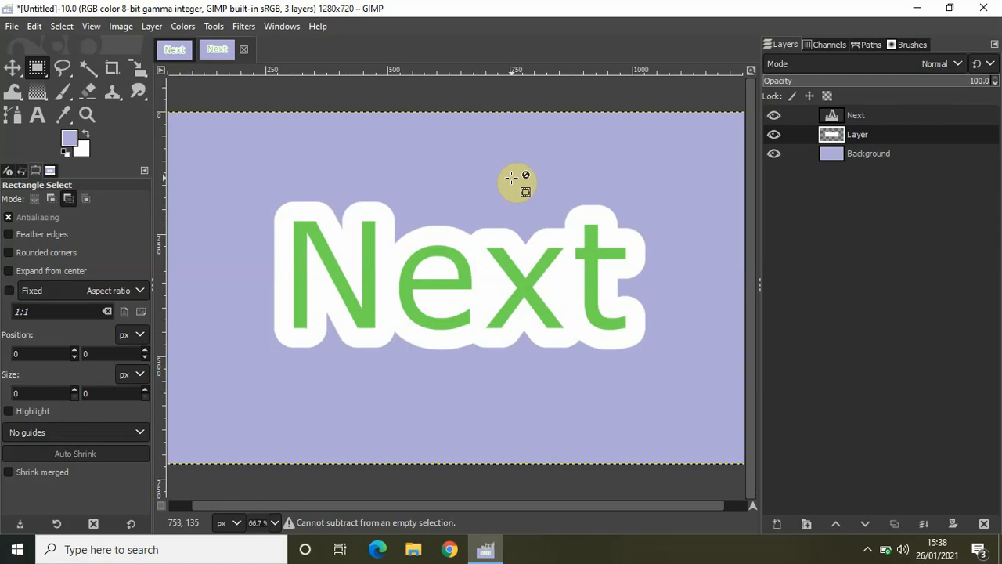
Add a new transparent 1280 × 720 px layer directly above the Next text layer
left_click(876, 115)
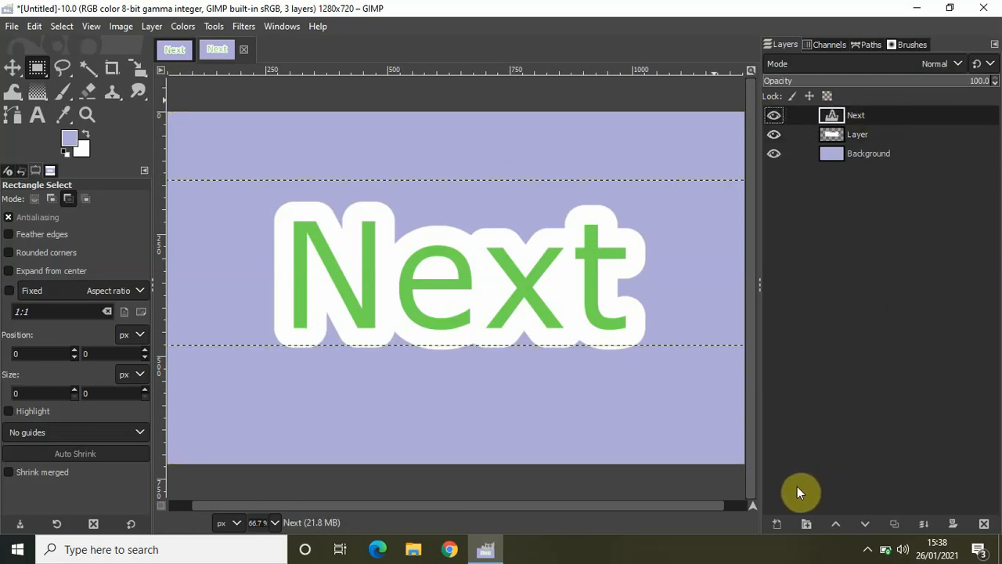
left_click(778, 524)
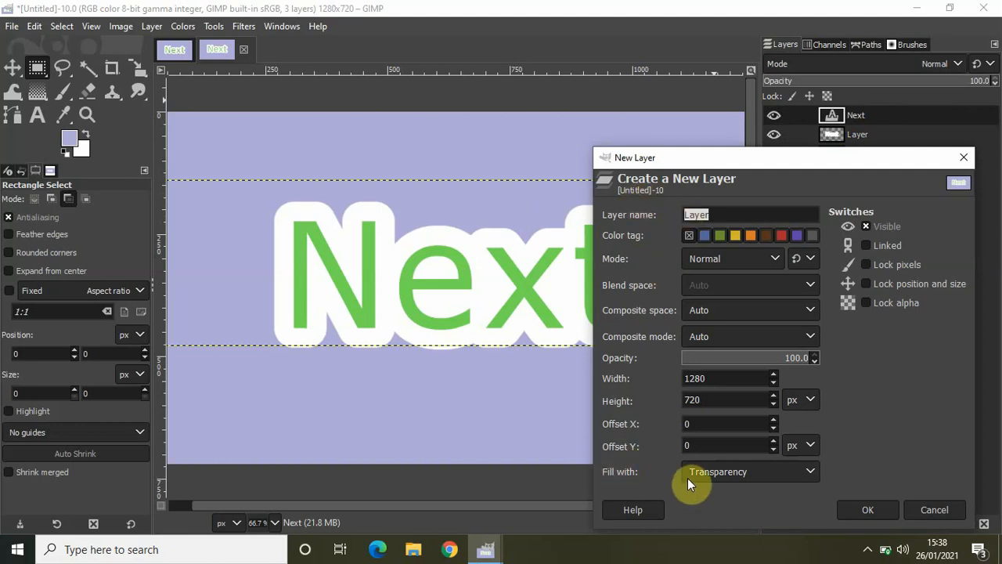
left_click(855, 510)
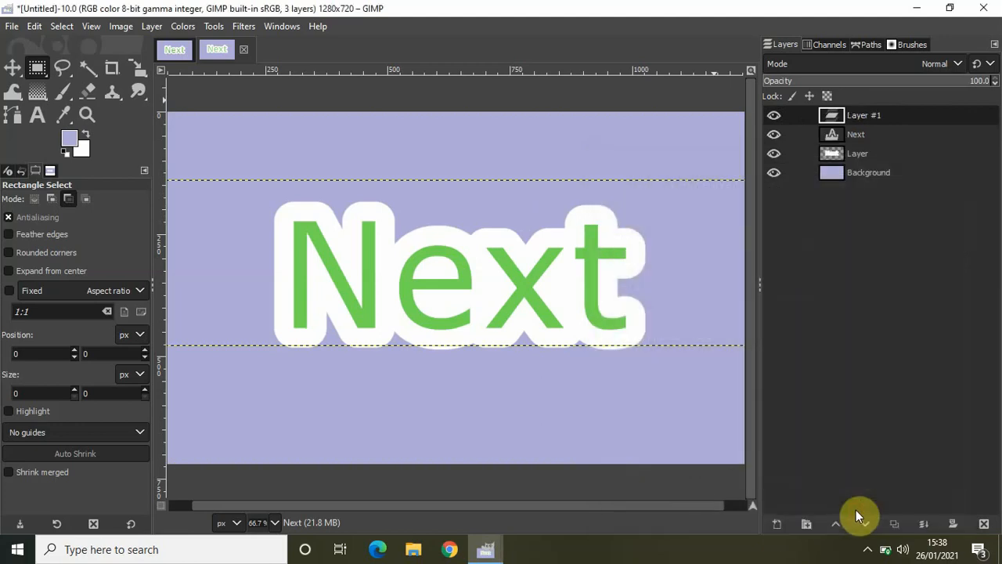
Create a selection from the Next text layer's alpha, and make the new empty layer above it active
left_click(868, 134)
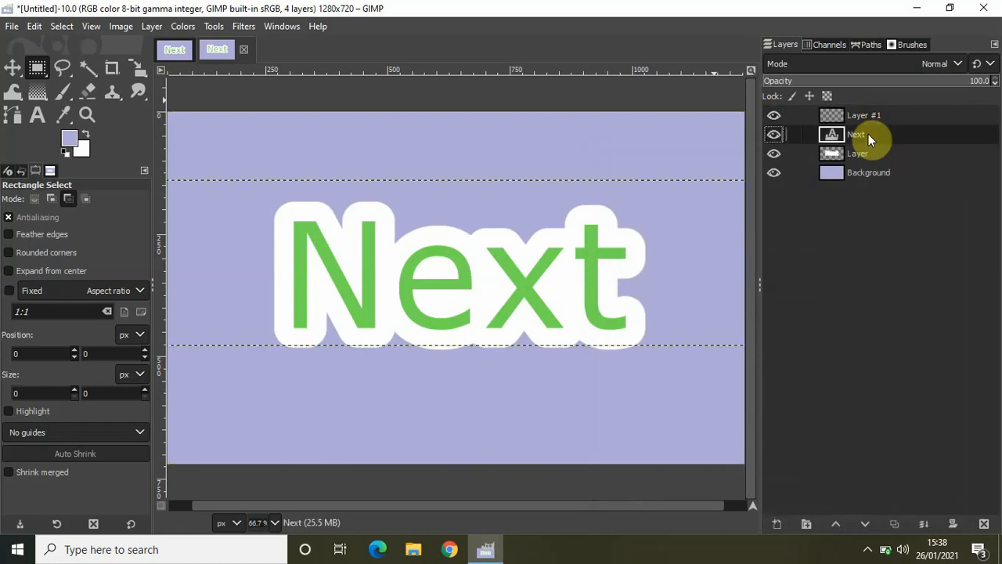
right_click(868, 134)
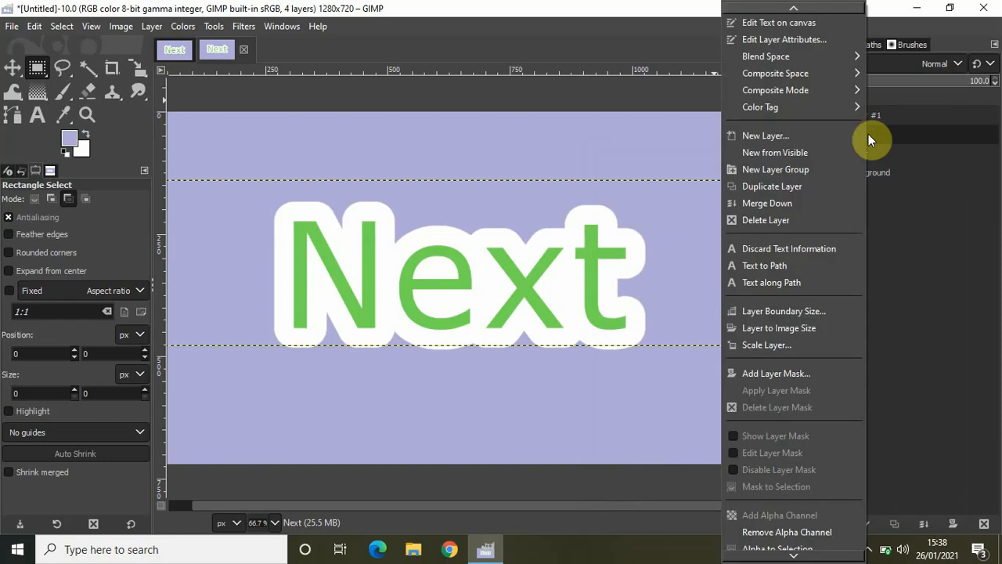
scroll(798, 533, "down", 2)
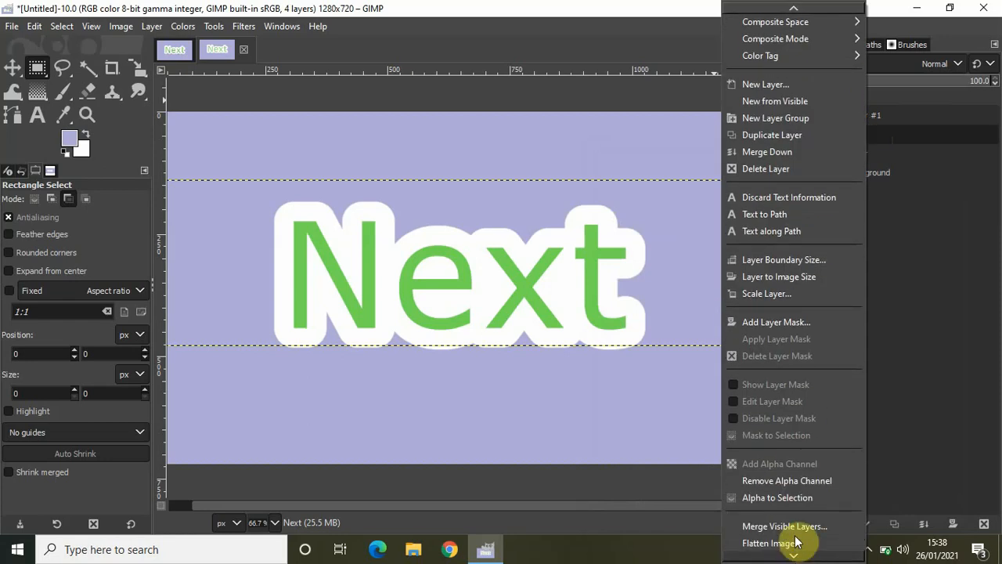
left_click(796, 495)
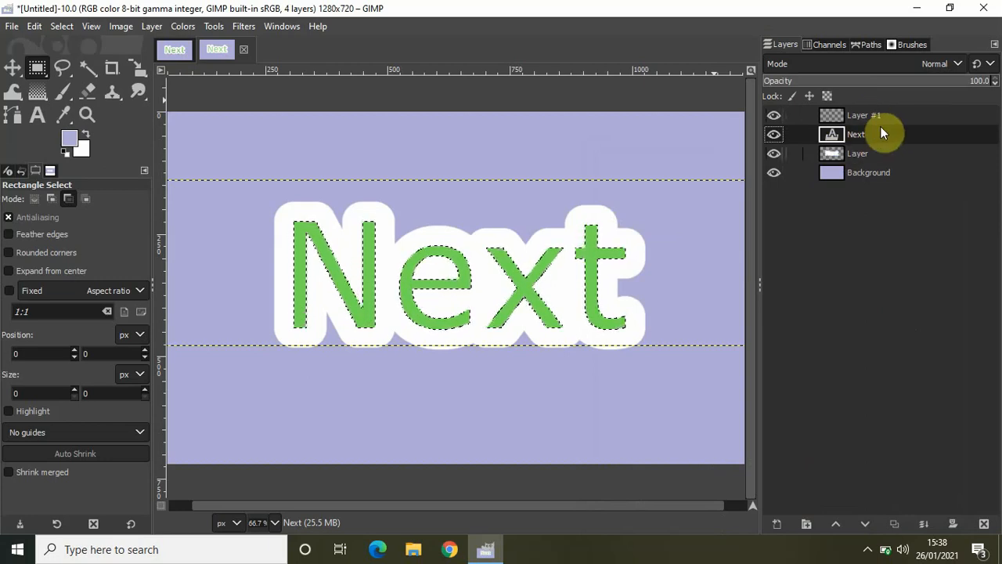
left_click(860, 115)
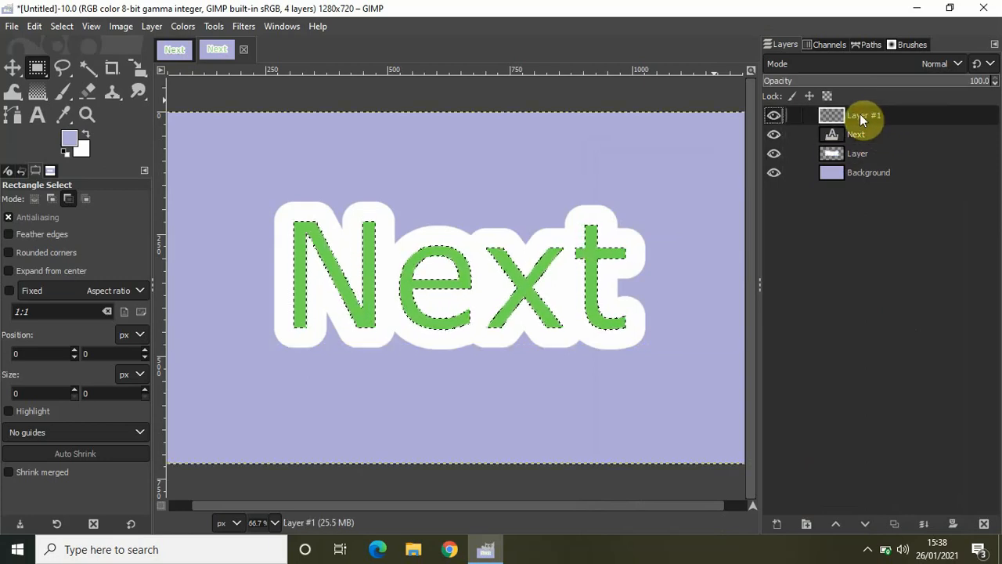
Subtract the upper half of the letters from the selection with a rectangle of about 726 × 132 px
left_click(39, 68)
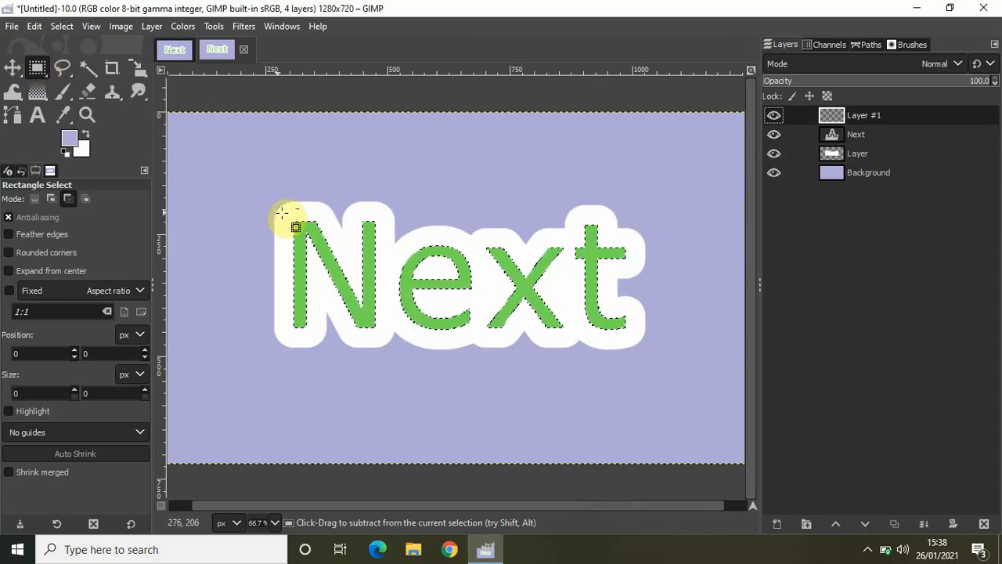
left_click_drag(283, 212, 639, 275)
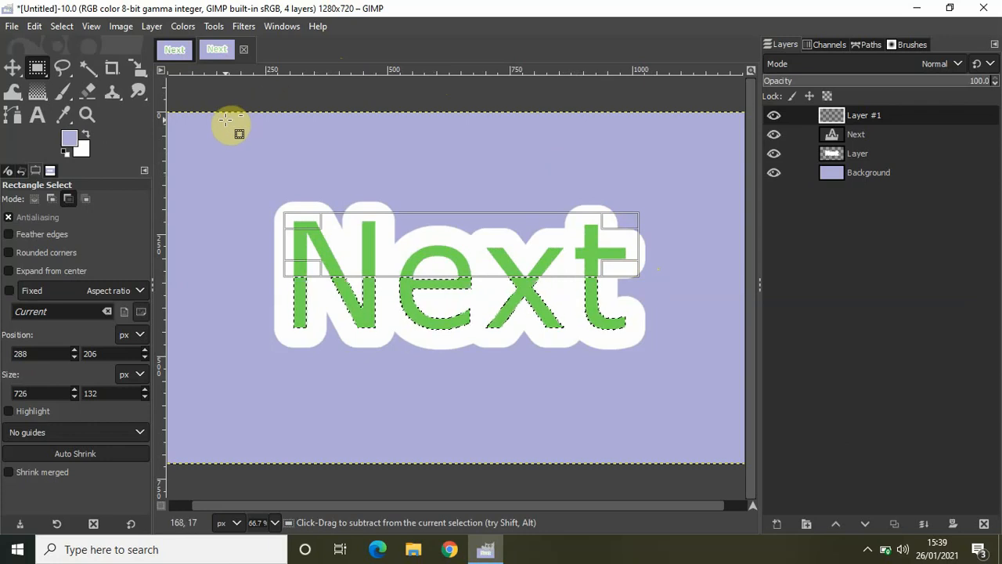
left_click(68, 198)
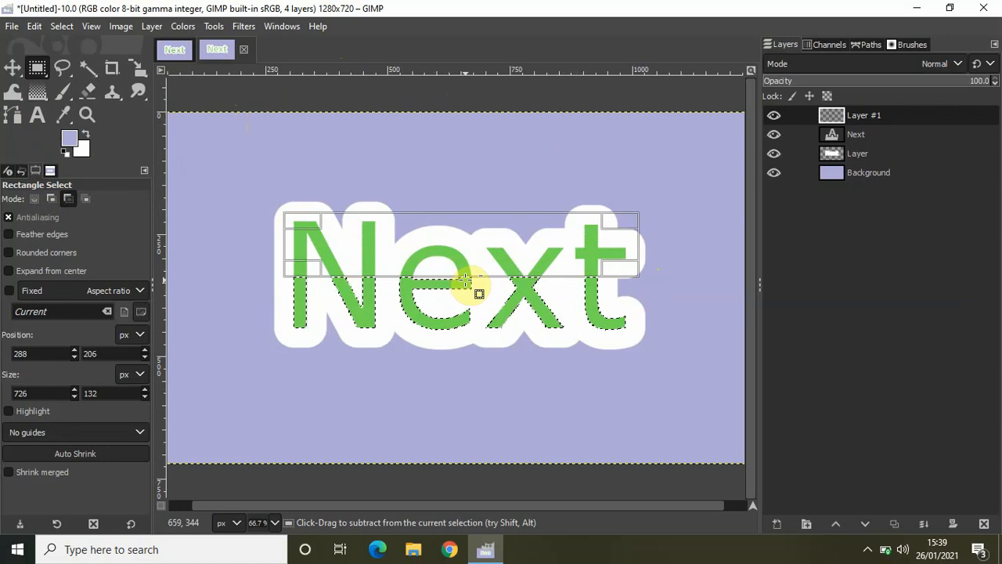
left_click(65, 198)
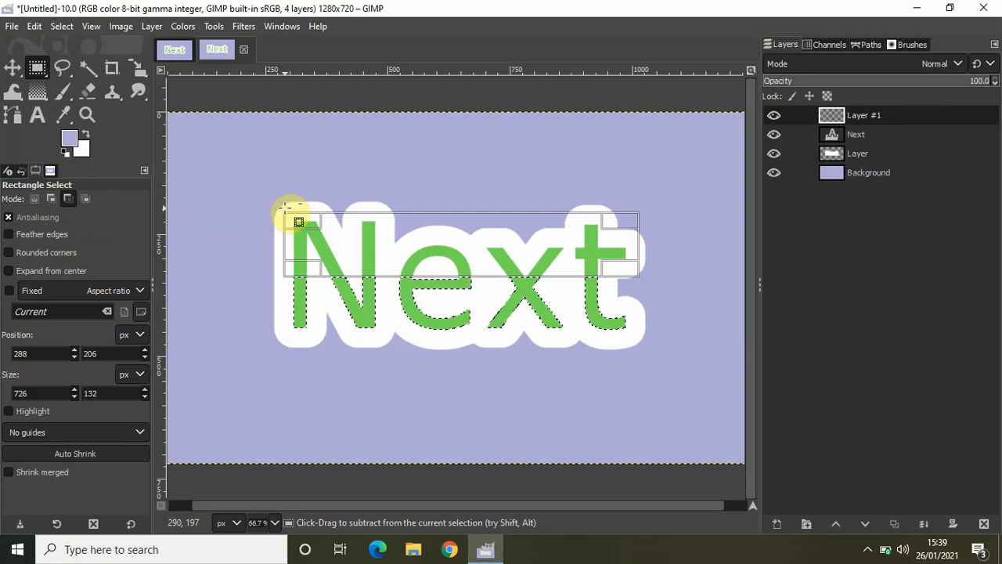
left_click(13, 67)
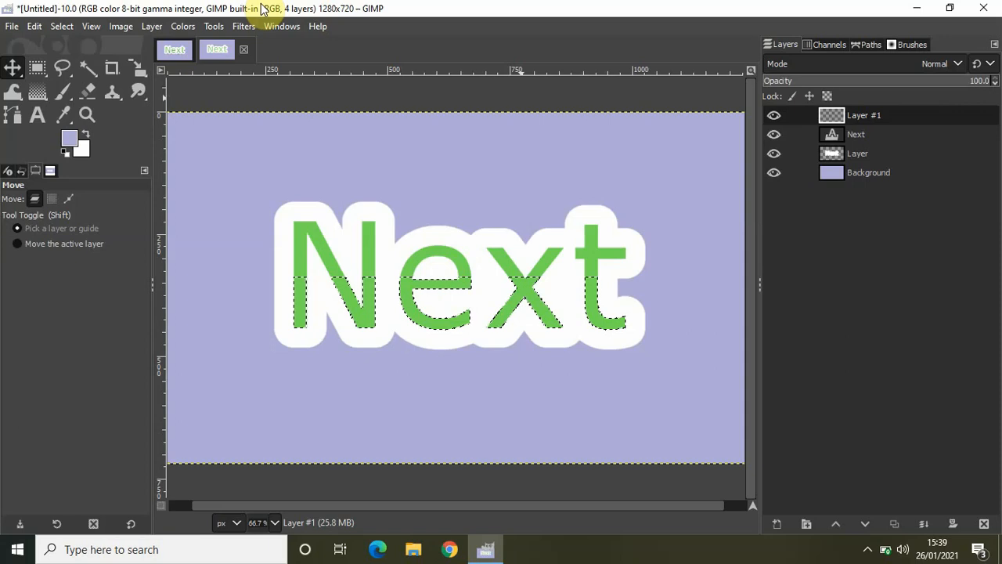
Set the foreground color to the green with HTML notation 60bf47
left_click(67, 139)
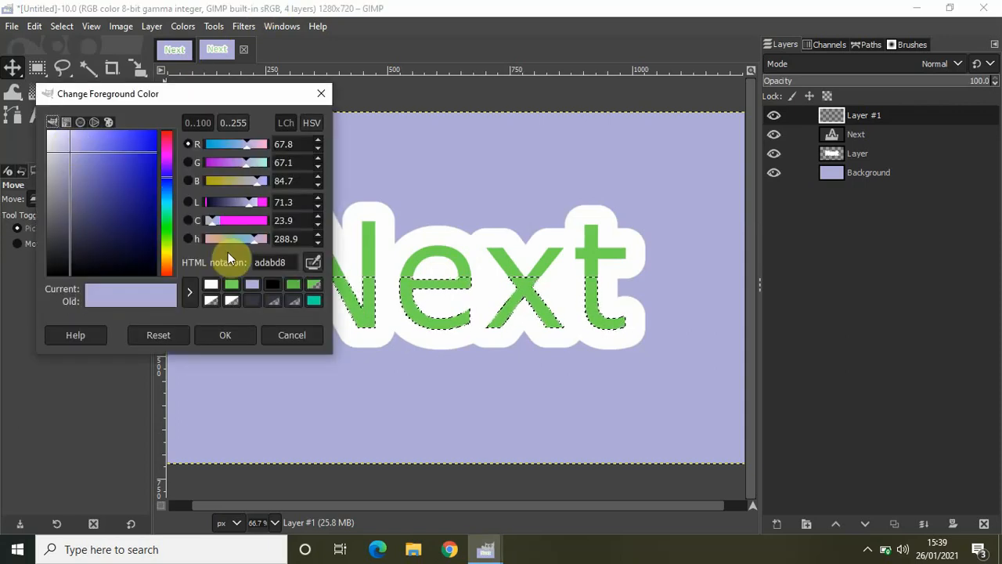
left_click(288, 262)
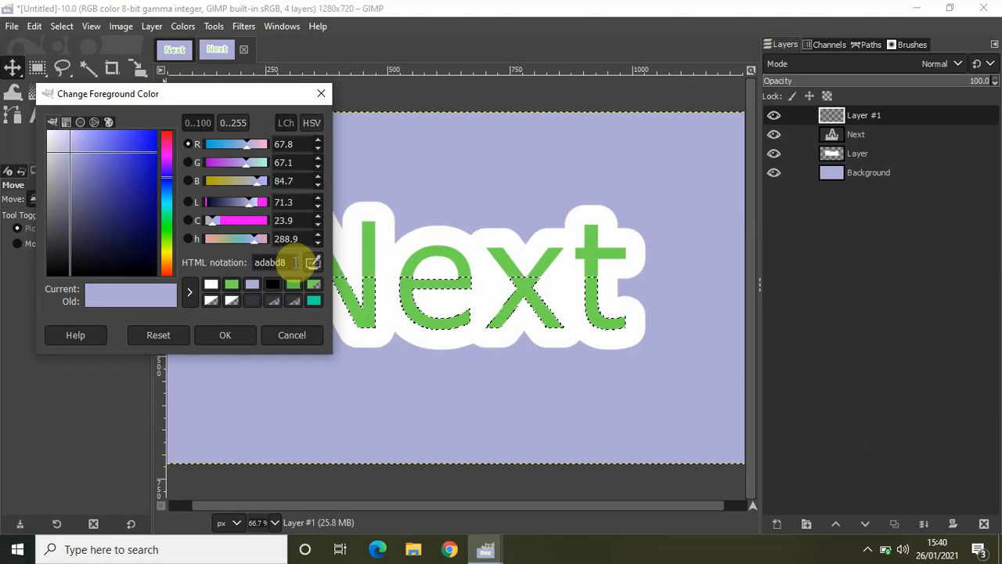
key("ctrl+a")
key("BackSpace")
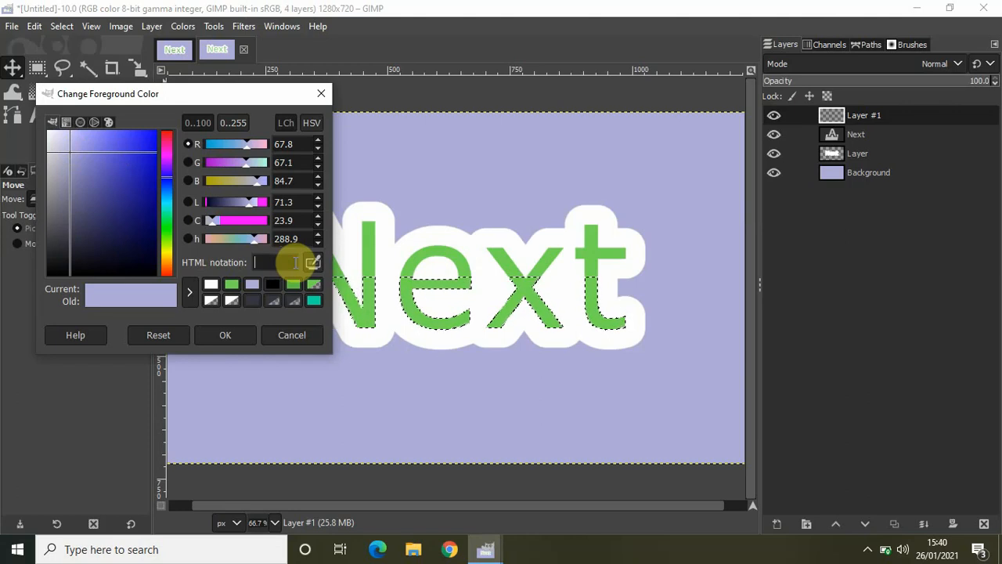
type("60")
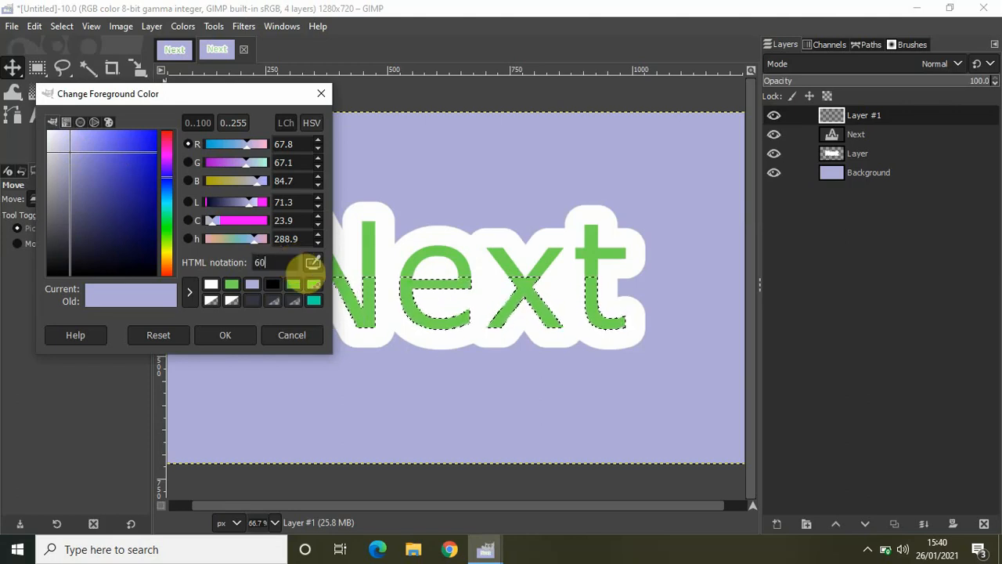
type("b")
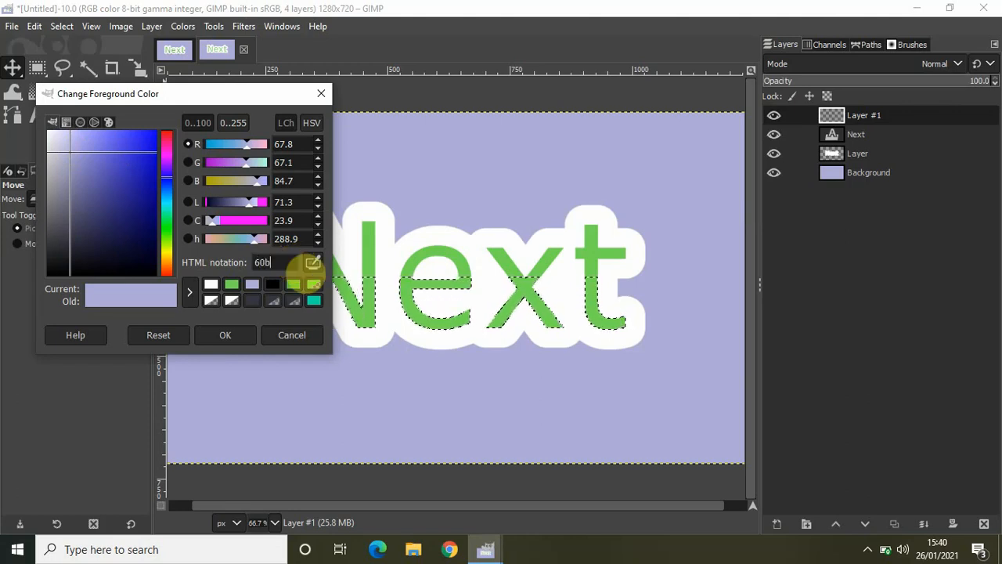
type("f47")
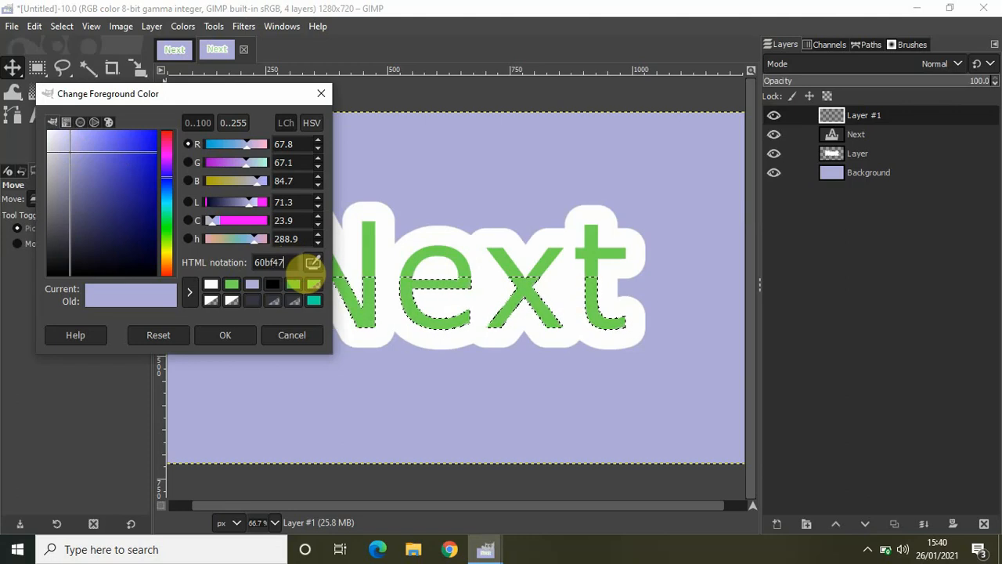
left_click(229, 335)
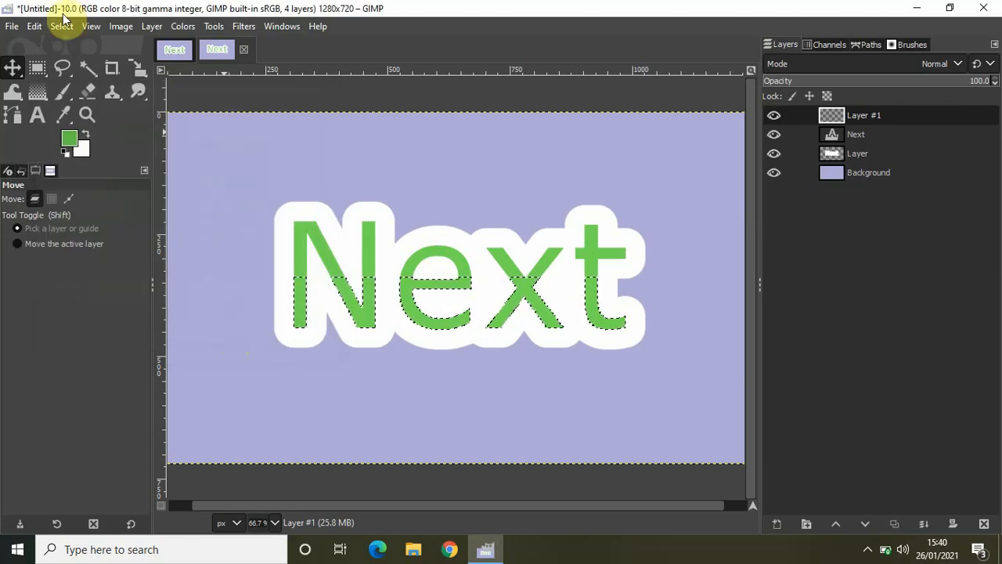
Fill the selected lower half of the letters with the foreground green on the new layer, and clear the selection
left_click(34, 27)
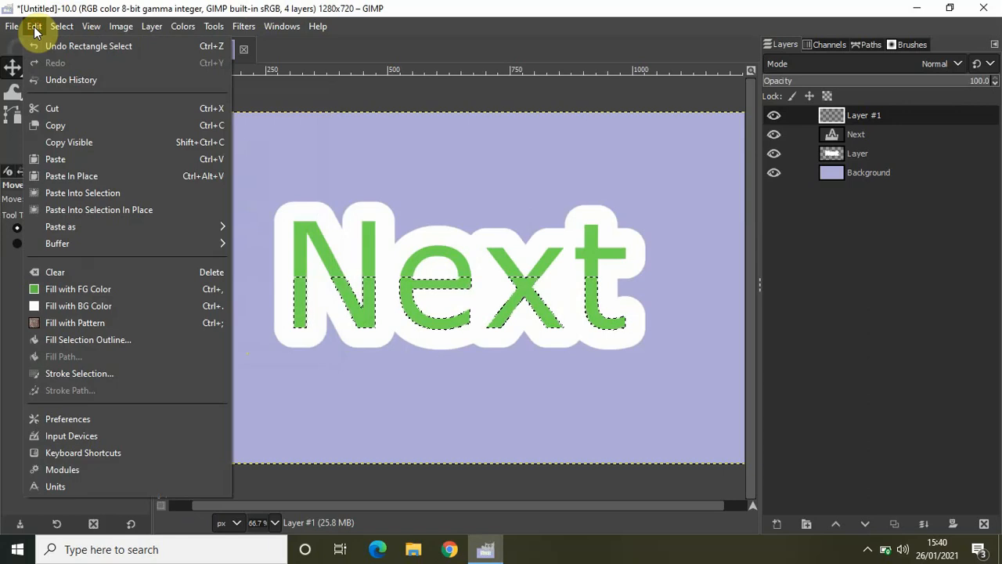
left_click(89, 289)
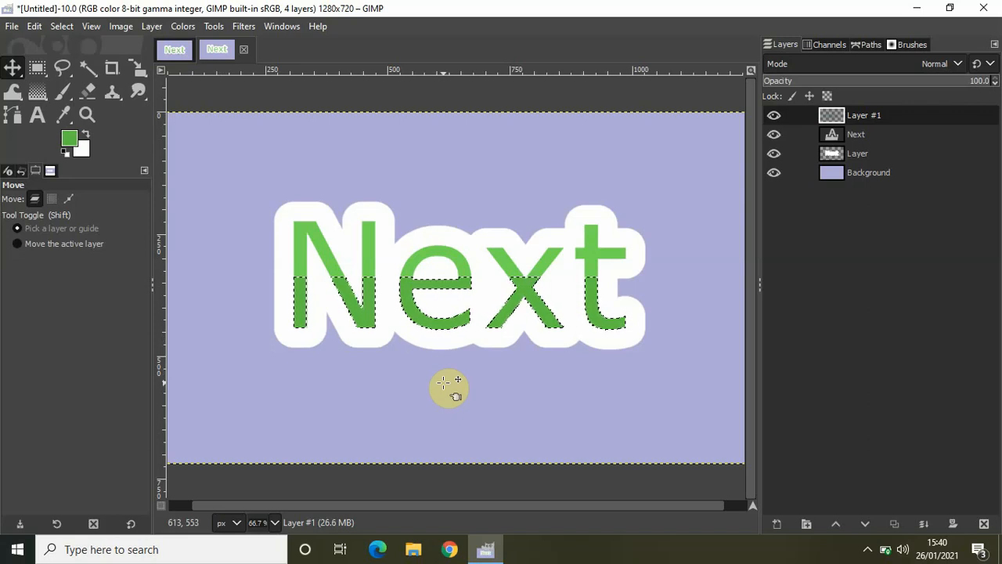
left_click(62, 26)
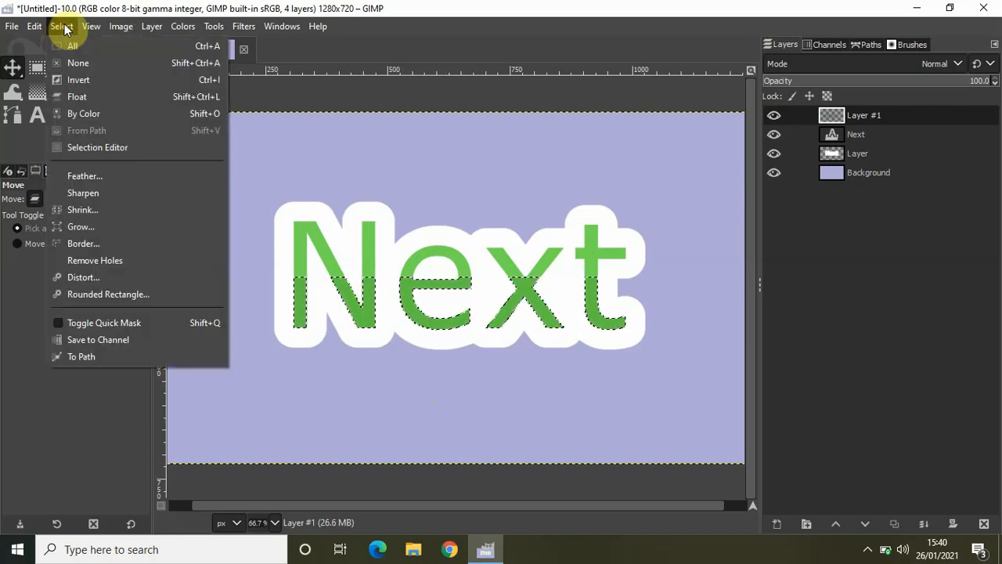
left_click(85, 60)
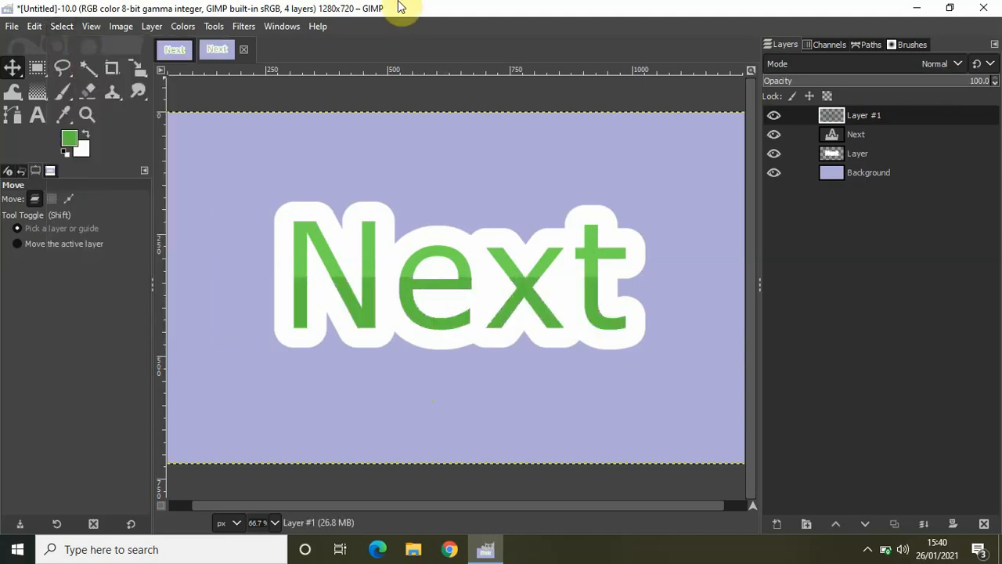
Apply a Drop Shadow (legacy) filter to the white outline layer with X and Y offsets of 8
key("minus")
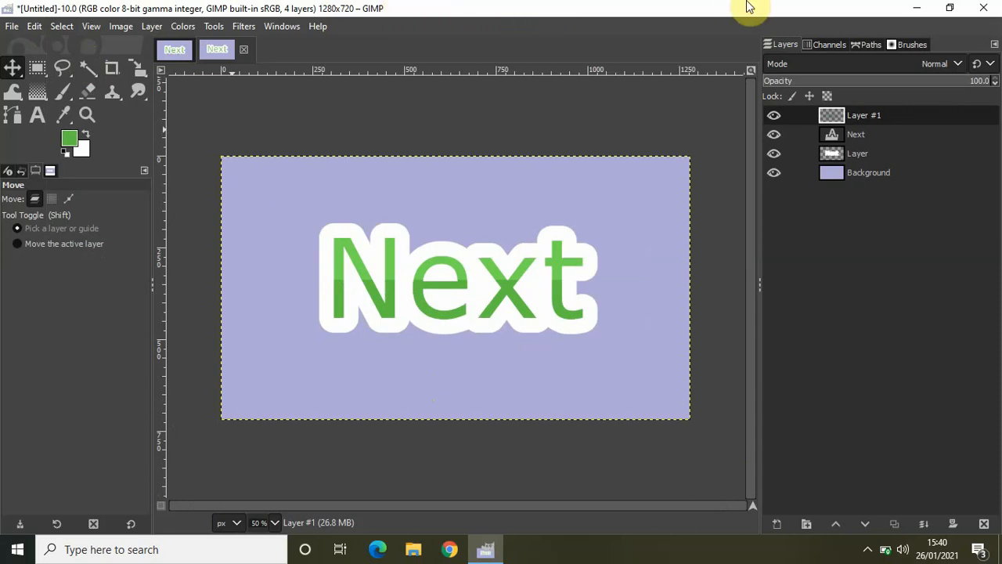
left_click(862, 153)
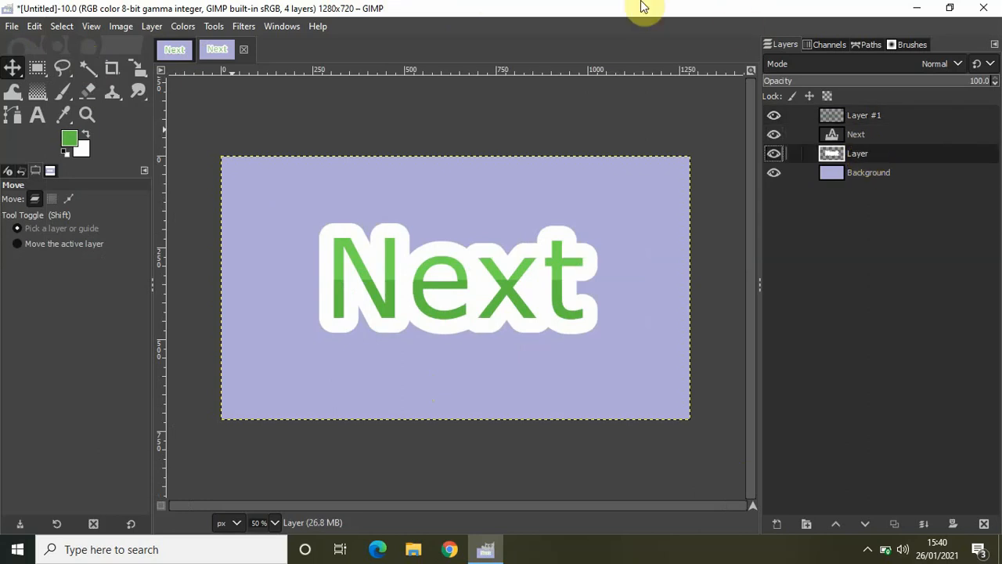
left_click(250, 26)
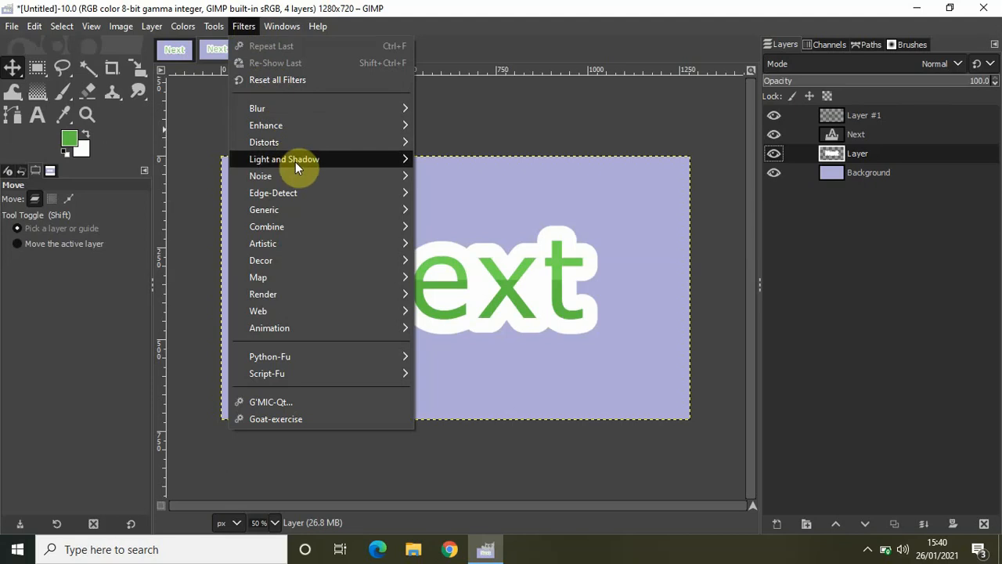
mouse_move(295, 161)
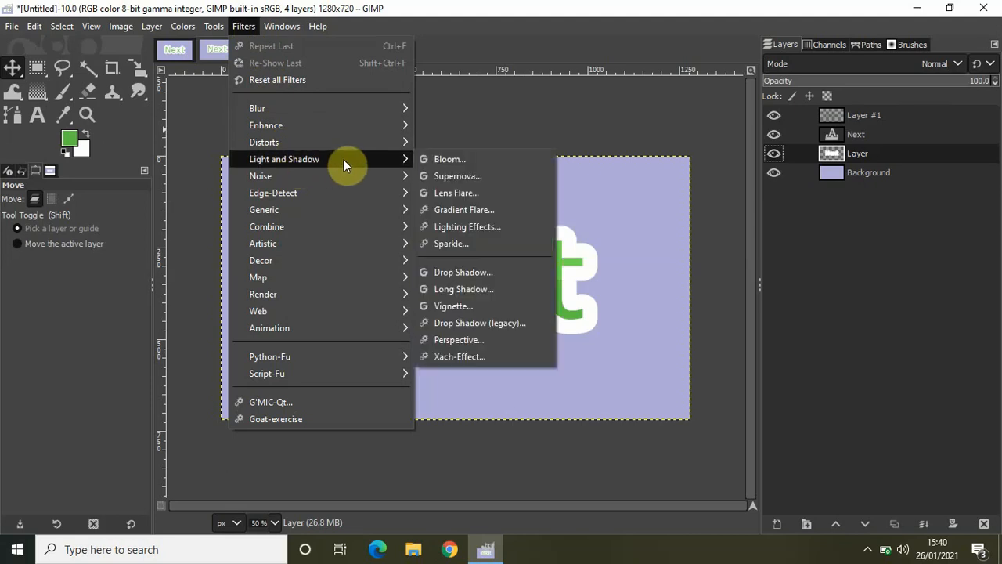
left_click(484, 324)
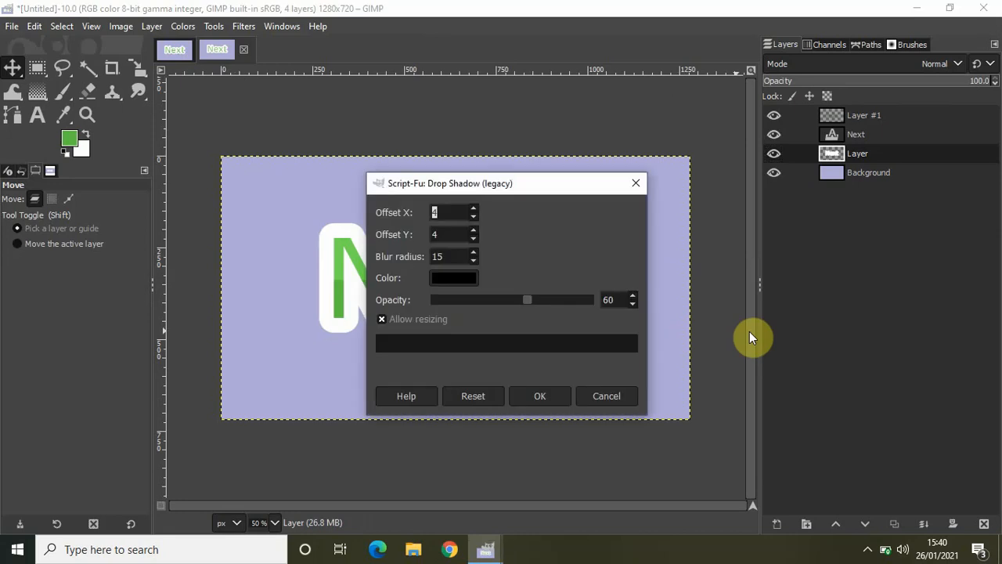
type("8")
left_click(451, 227)
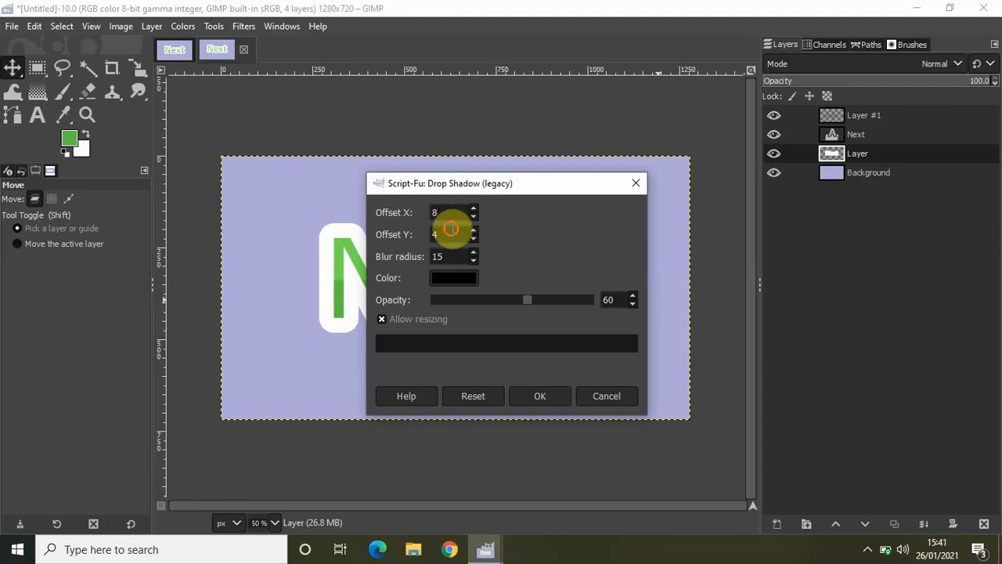
type("8")
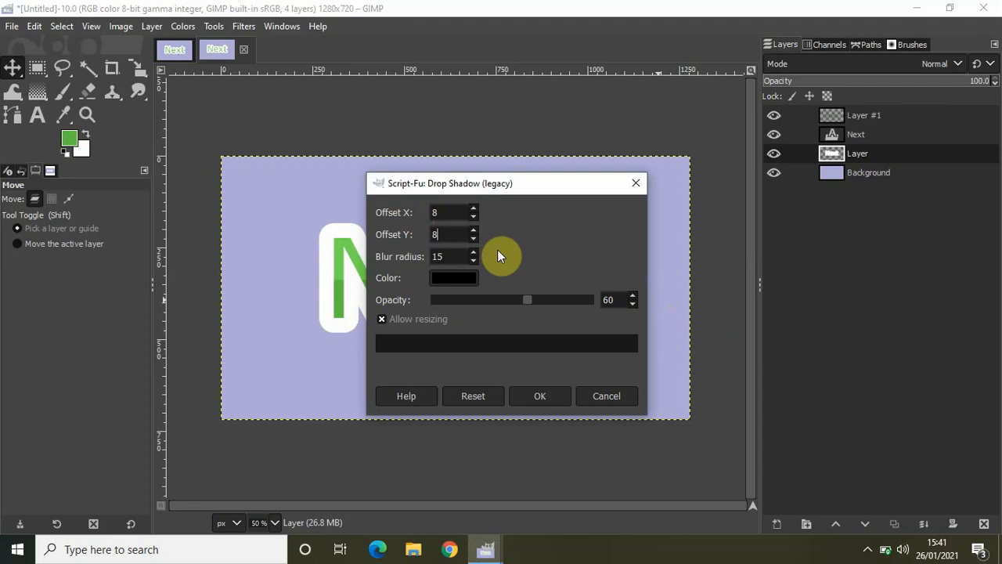
left_click(543, 400)
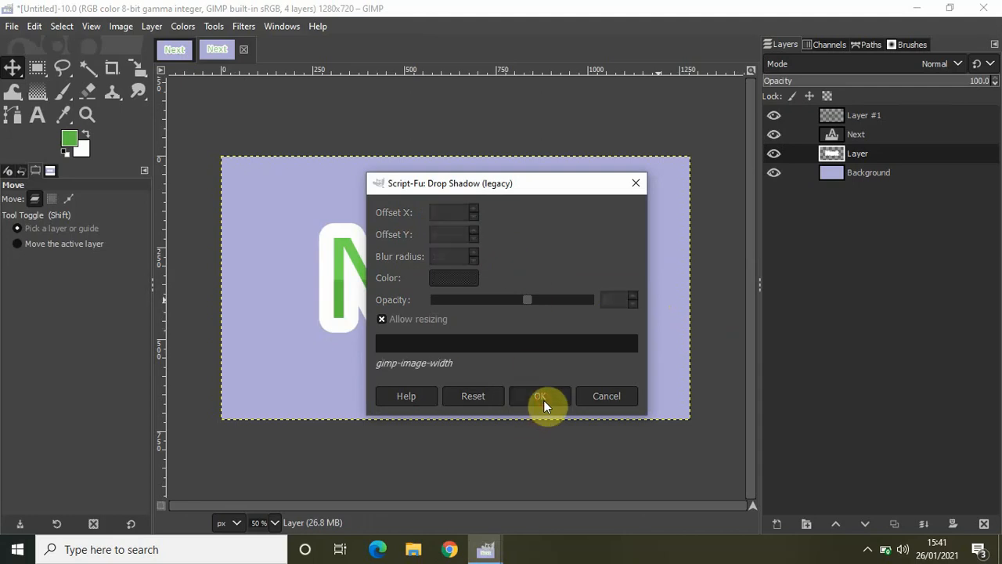